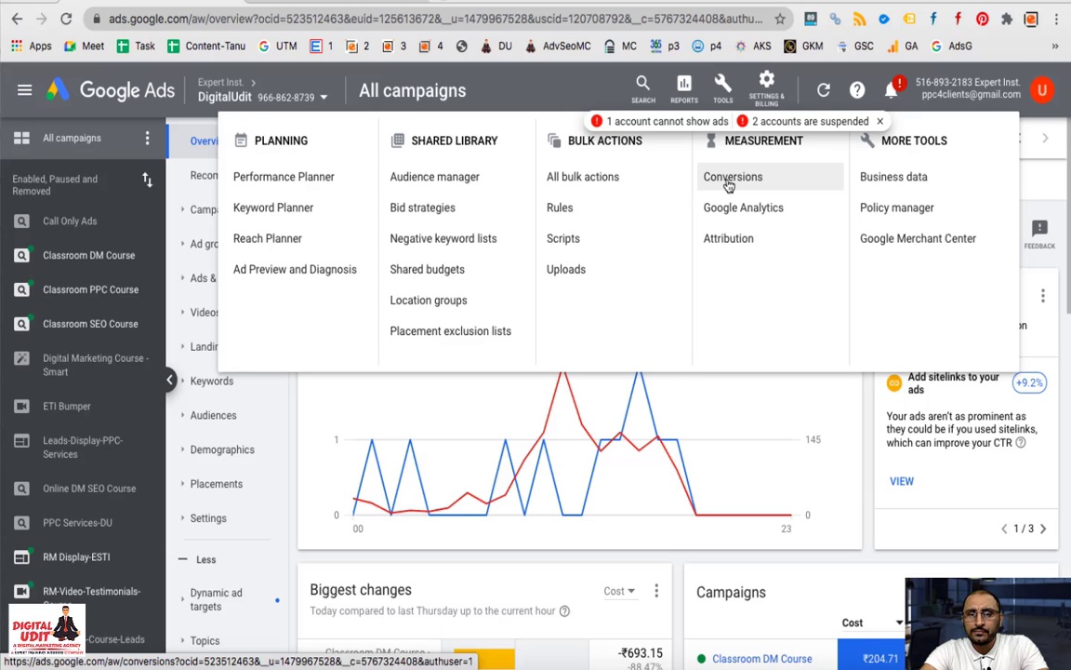
Start a new website conversion action in the conversion settings and set its category to Submit lead form
left_click(729, 185)
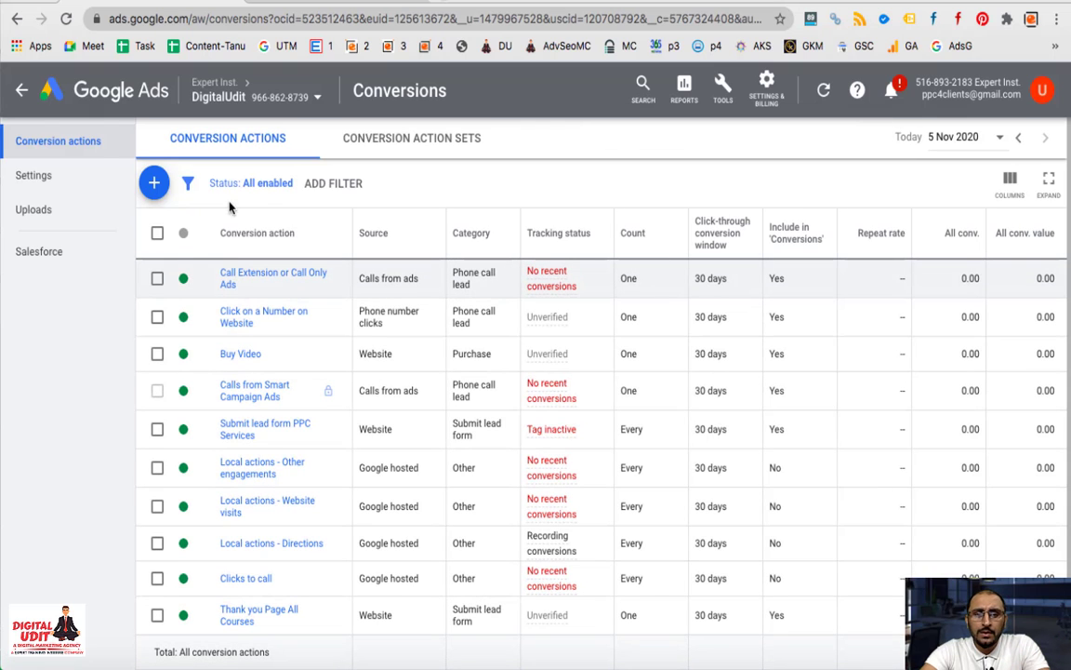
left_click(154, 184)
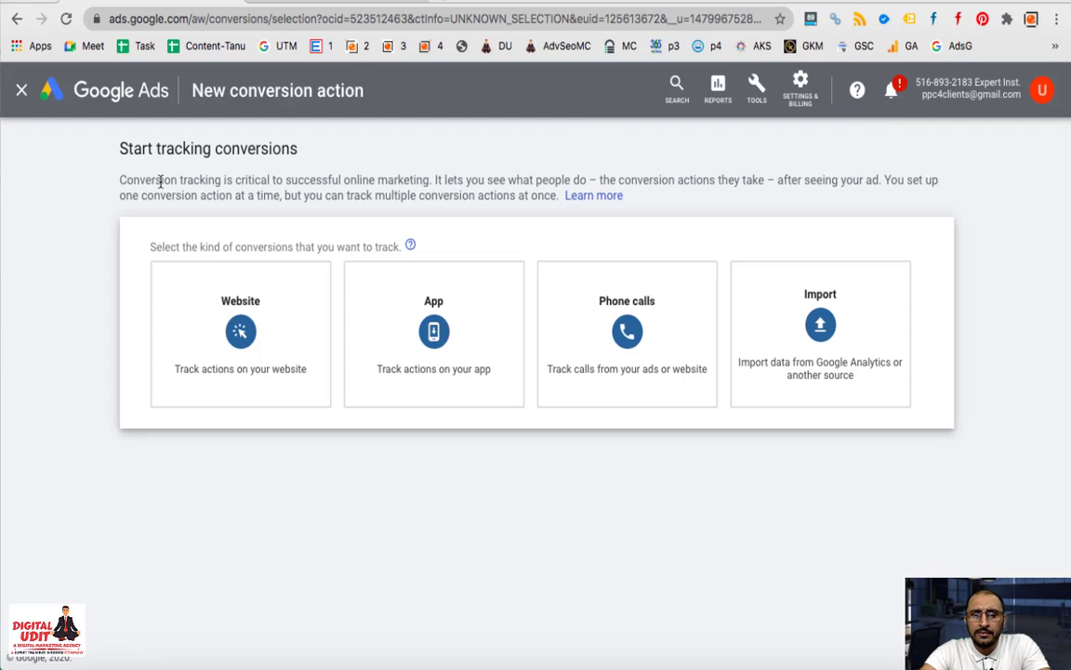
left_click(233, 332)
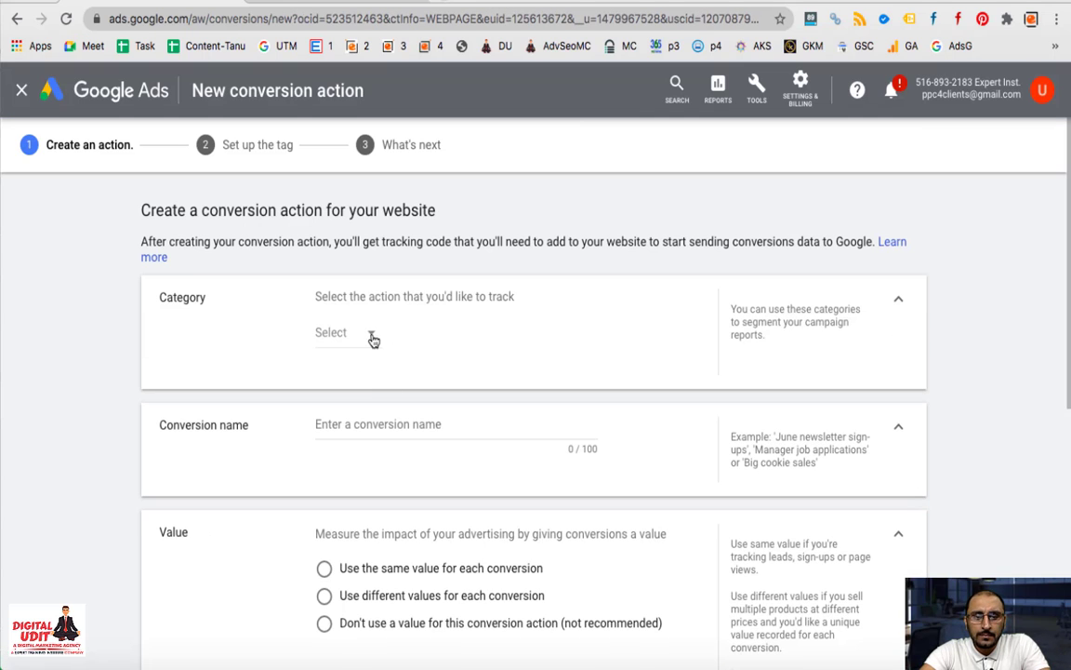
left_click(372, 336)
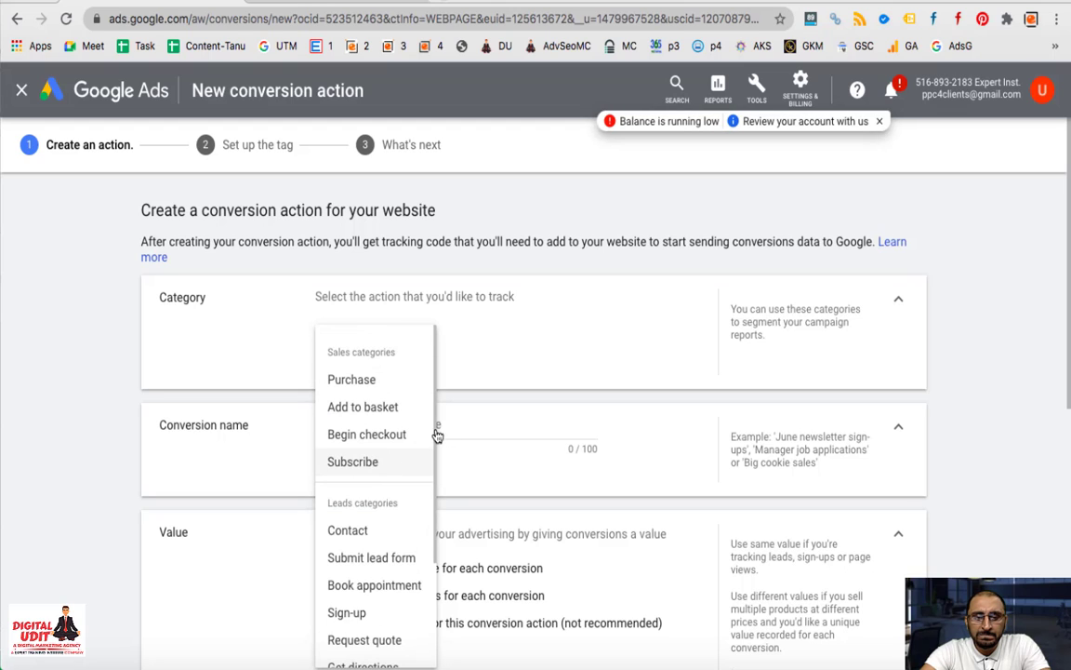
left_click(382, 555)
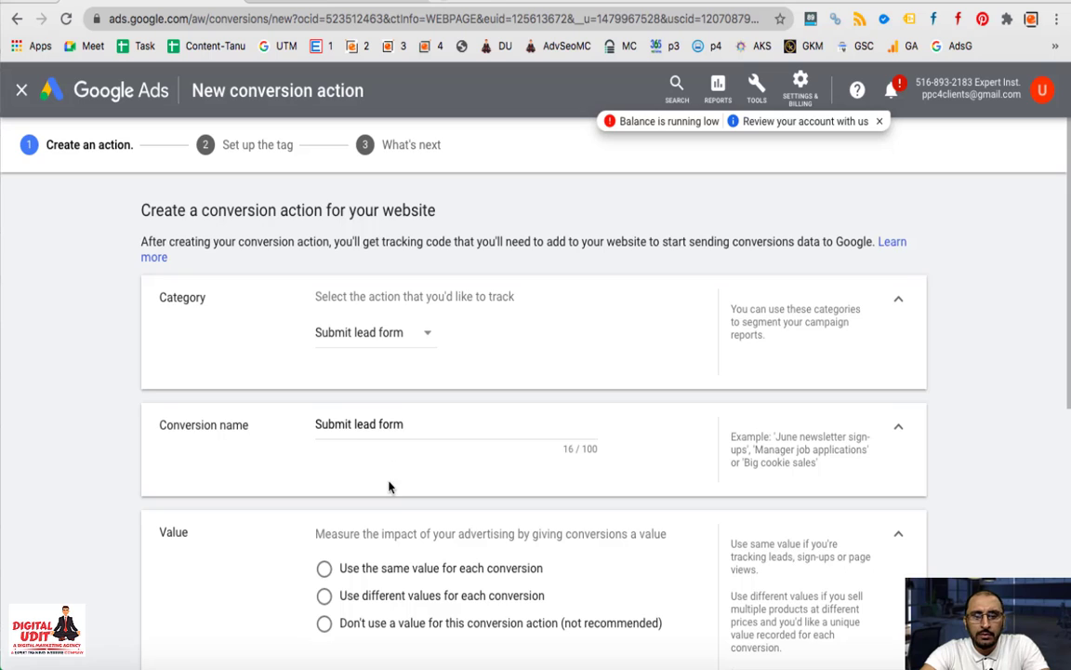
Use the same value for each conversion and set it to 1000 Indian rupees
scroll(382, 485, "down", 3)
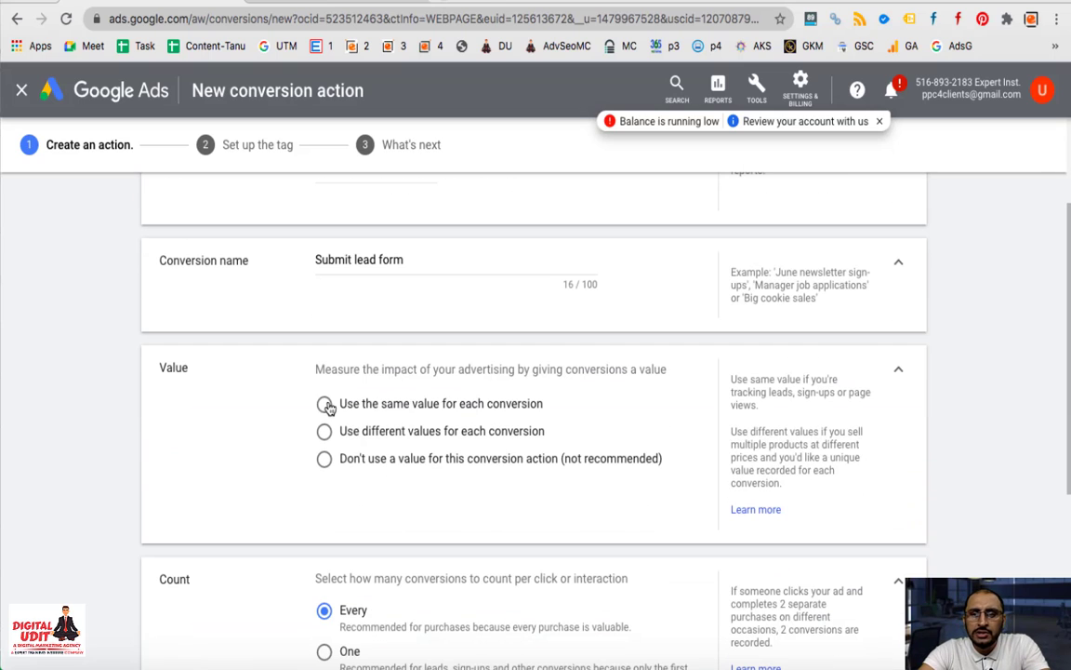
left_click(324, 403)
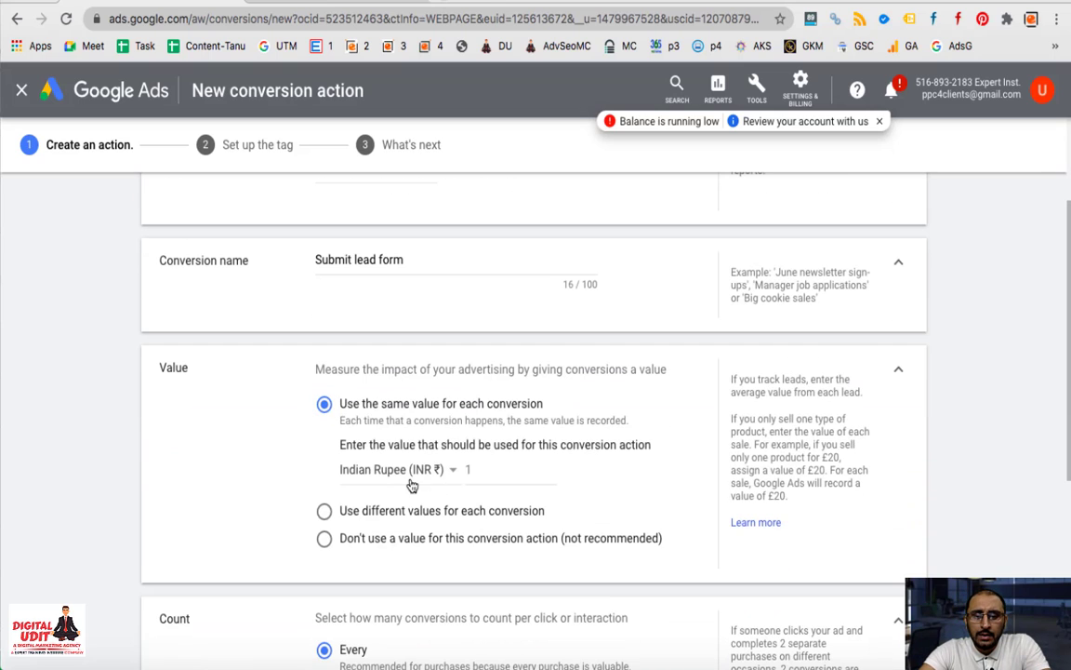
left_click(491, 473)
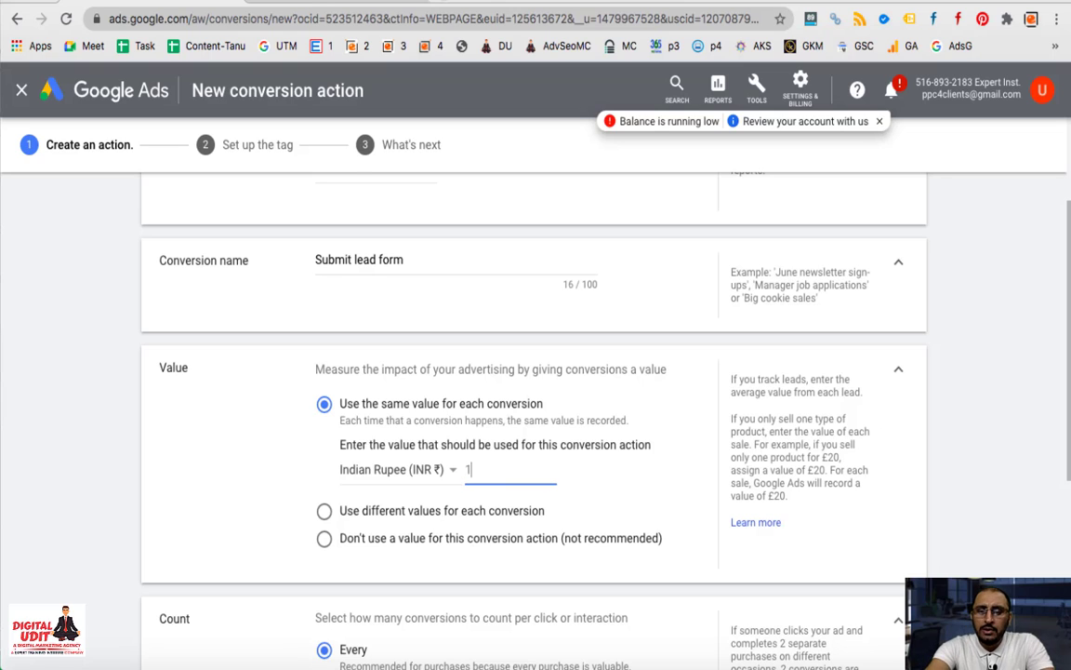
type("000")
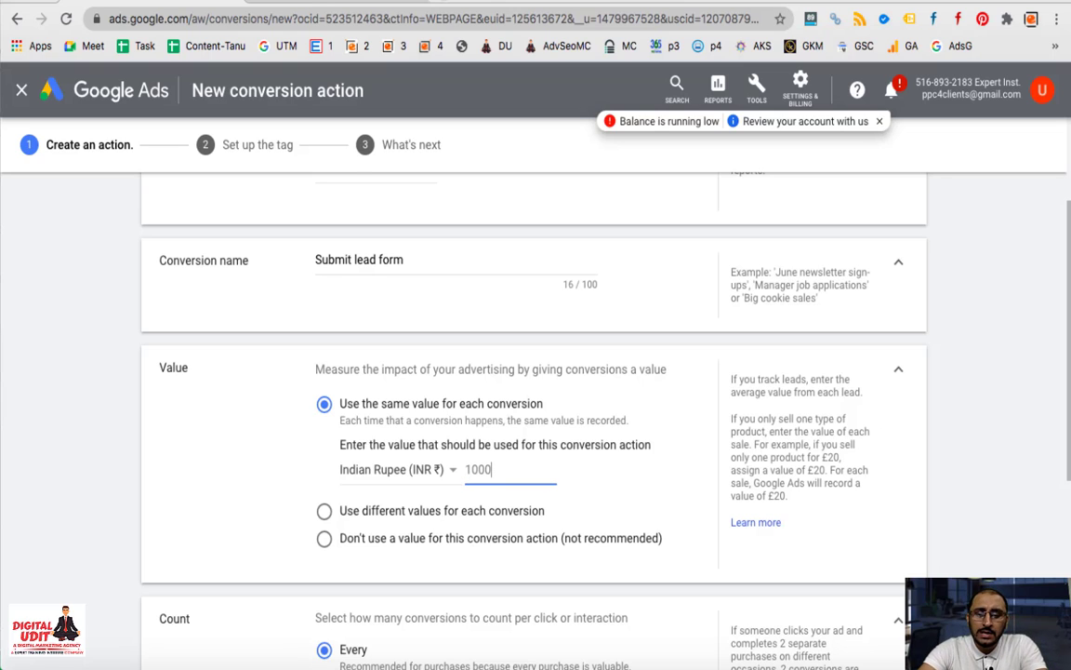
Set the conversion count to One and create the conversion action
scroll(201, 482, "down", 3)
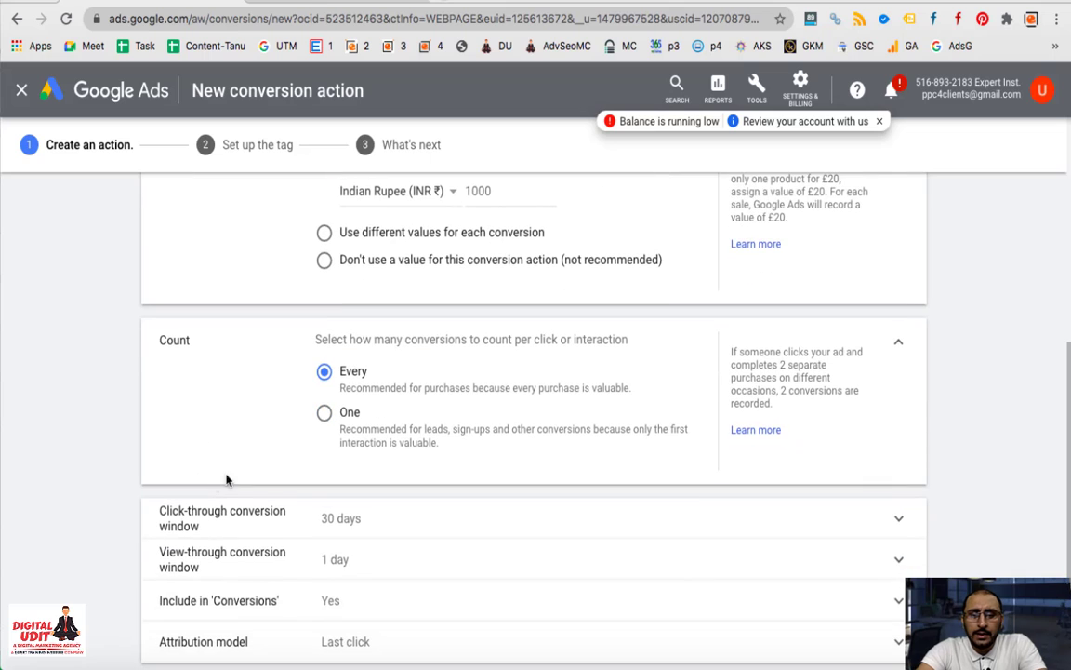
left_click(323, 412)
scroll(247, 476, "down", 2)
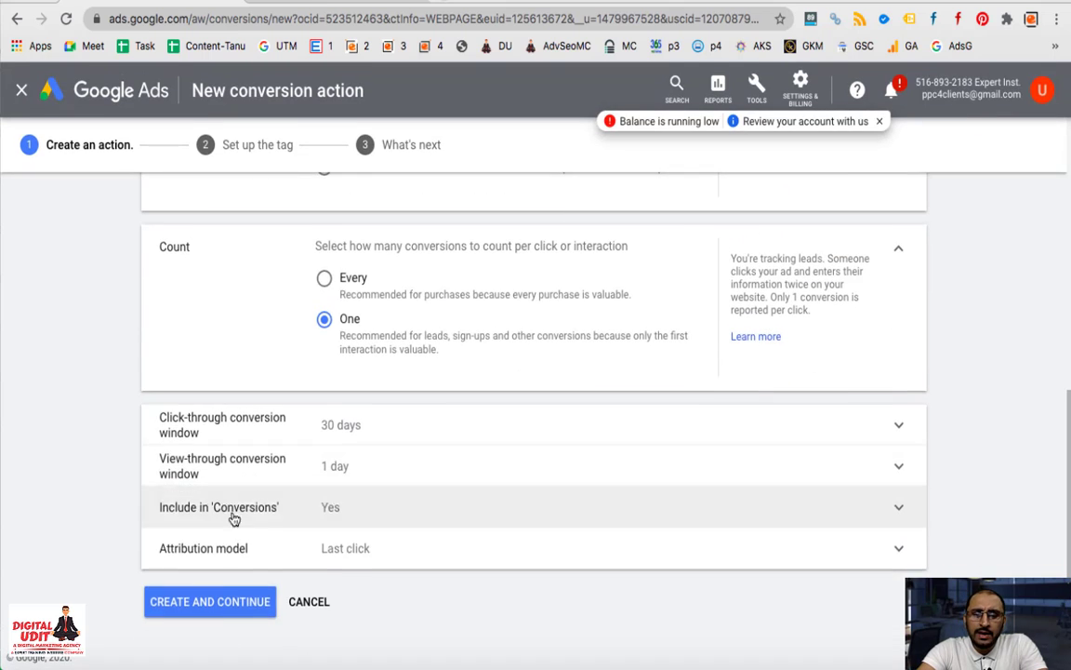
left_click(220, 619)
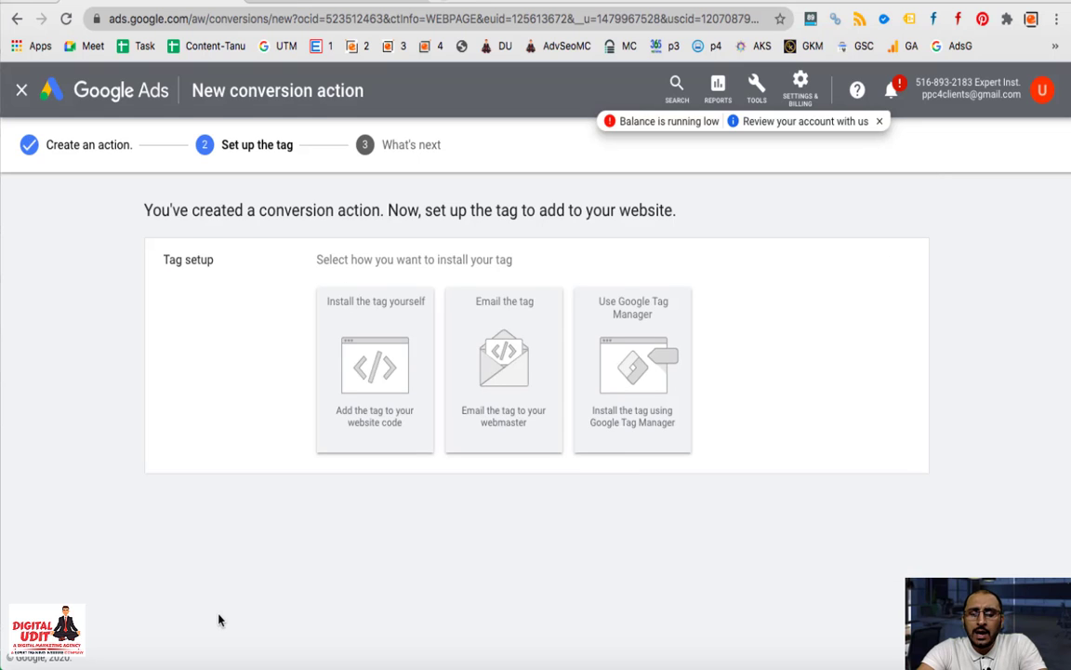
Choose to install the tag yourself and mark the global site tag as already installed through another conversion action in this account
left_click(390, 389)
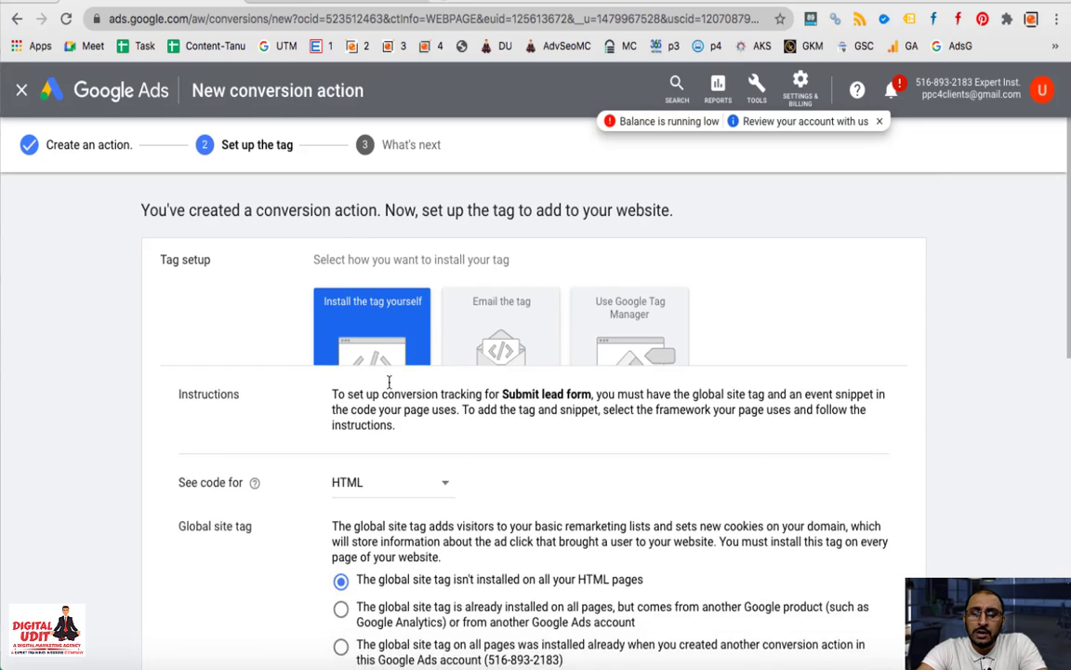
scroll(494, 591, "down", 3)
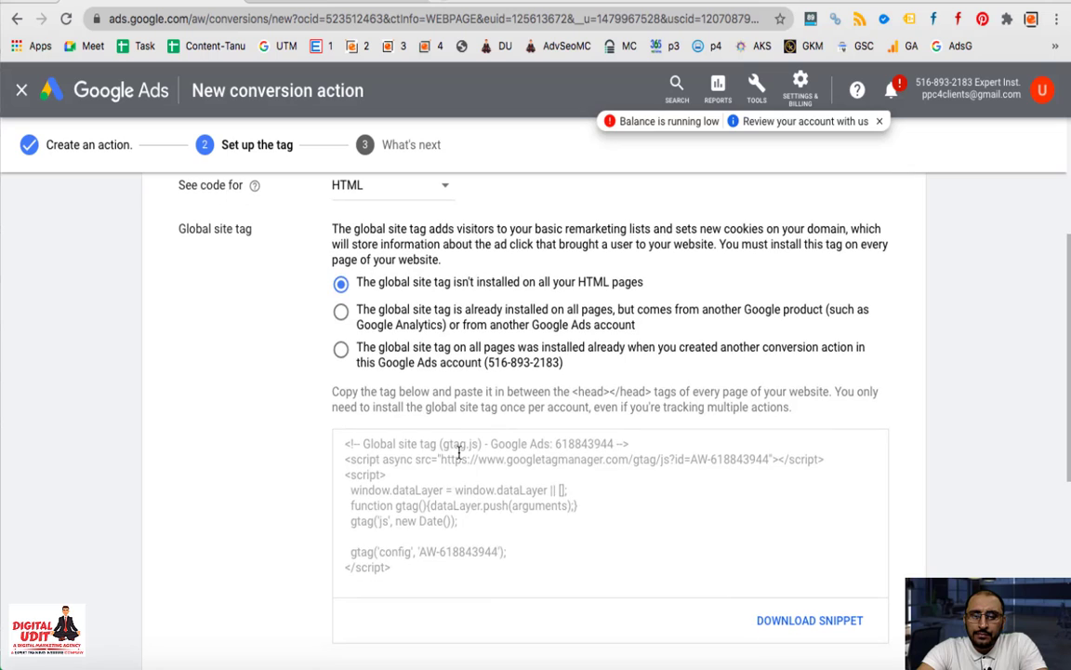
left_click(459, 451)
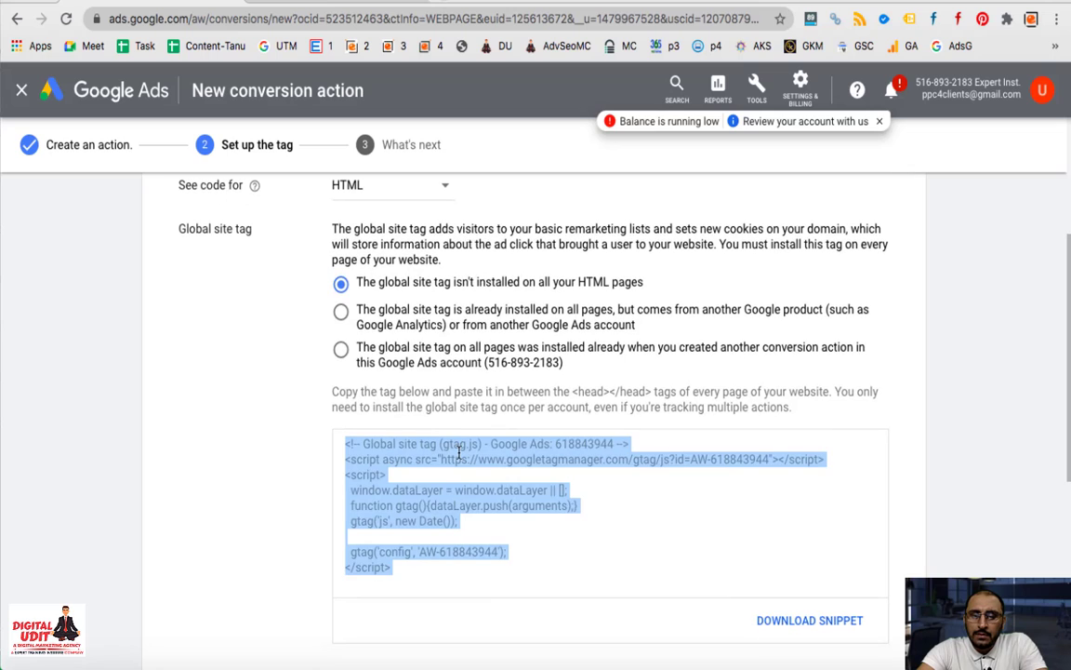
left_click(342, 350)
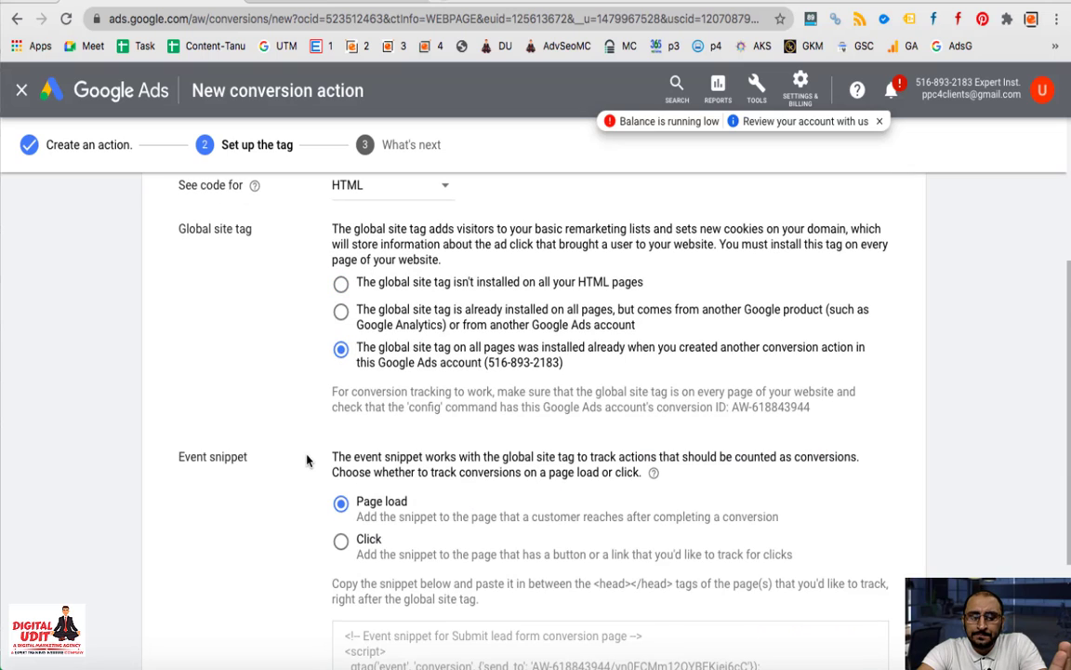
Select the page-load event snippet code and finish the tag setup for the Submit lead form conversion
scroll(306, 459, "down", 4)
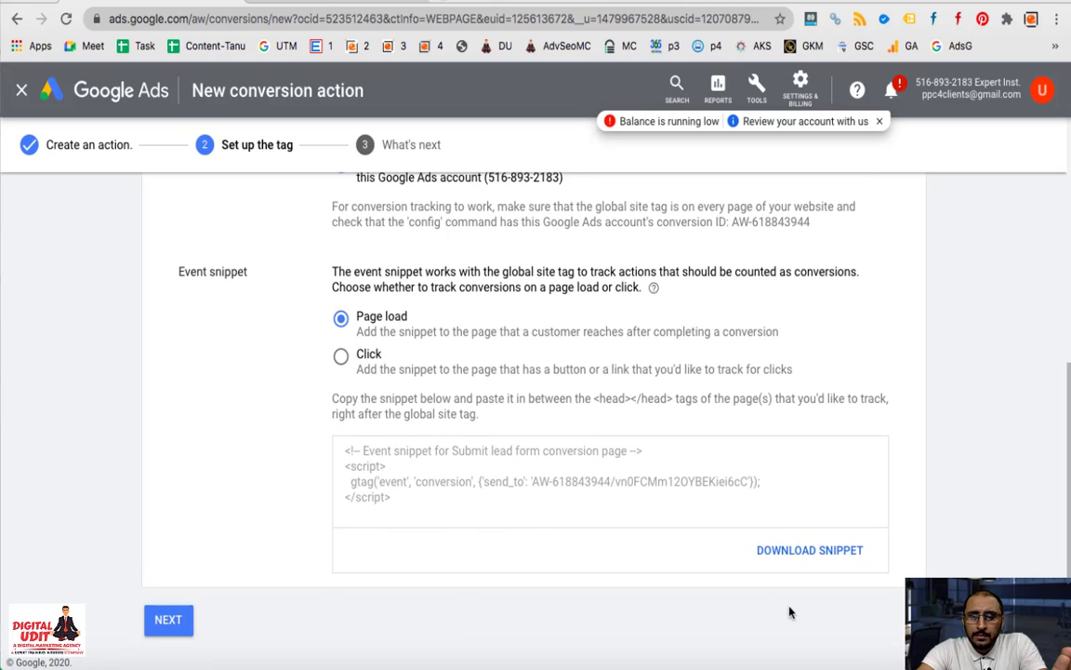
triple_click(532, 451)
left_click(532, 453)
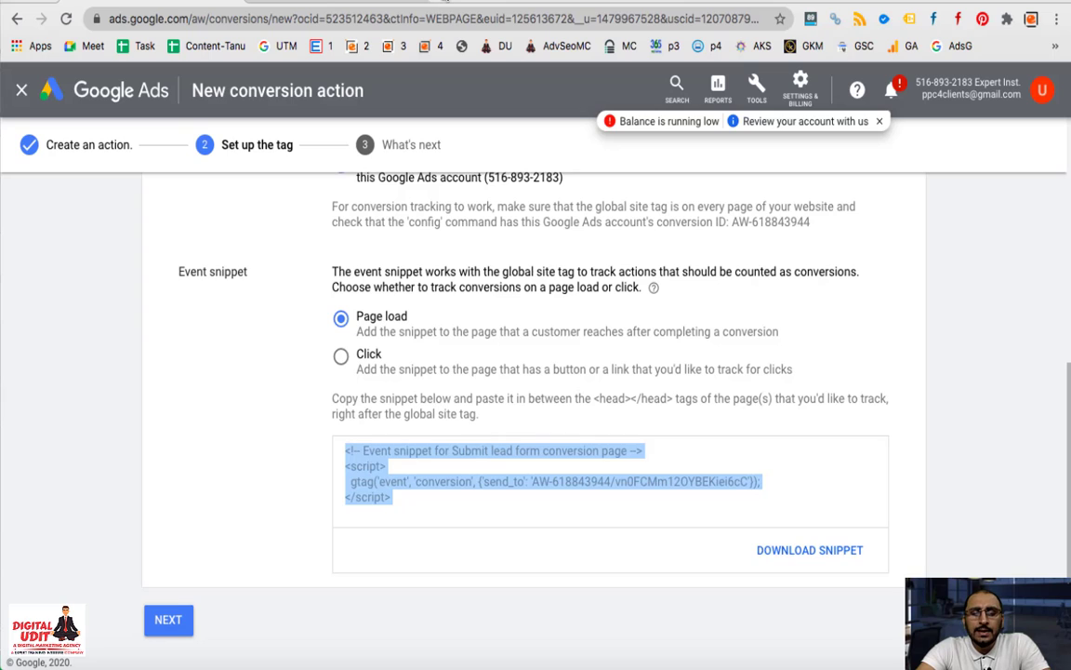
left_click(169, 621)
left_click(171, 450)
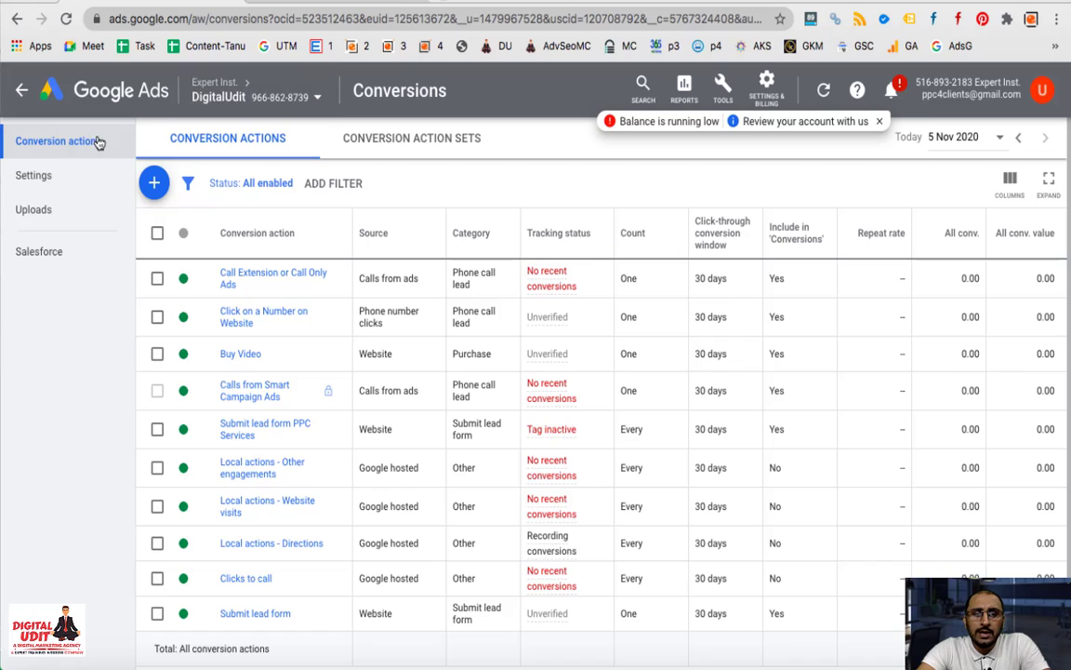
Leave the conversions page, go to the campaigns list and start a new campaign
left_click(21, 96)
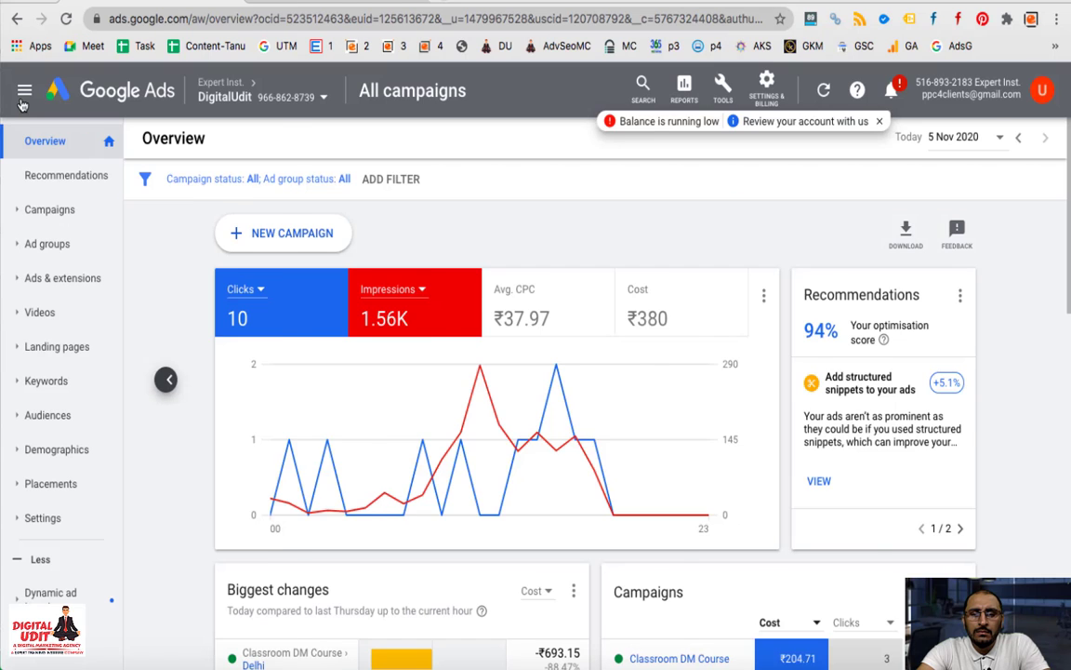
left_click(25, 92)
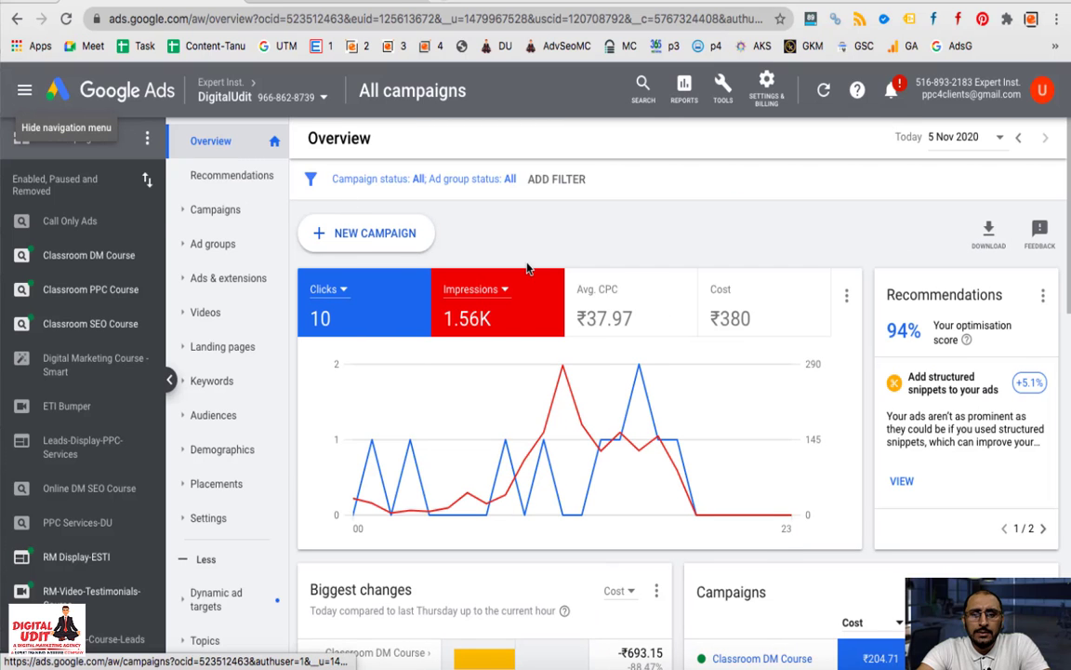
left_click(236, 215)
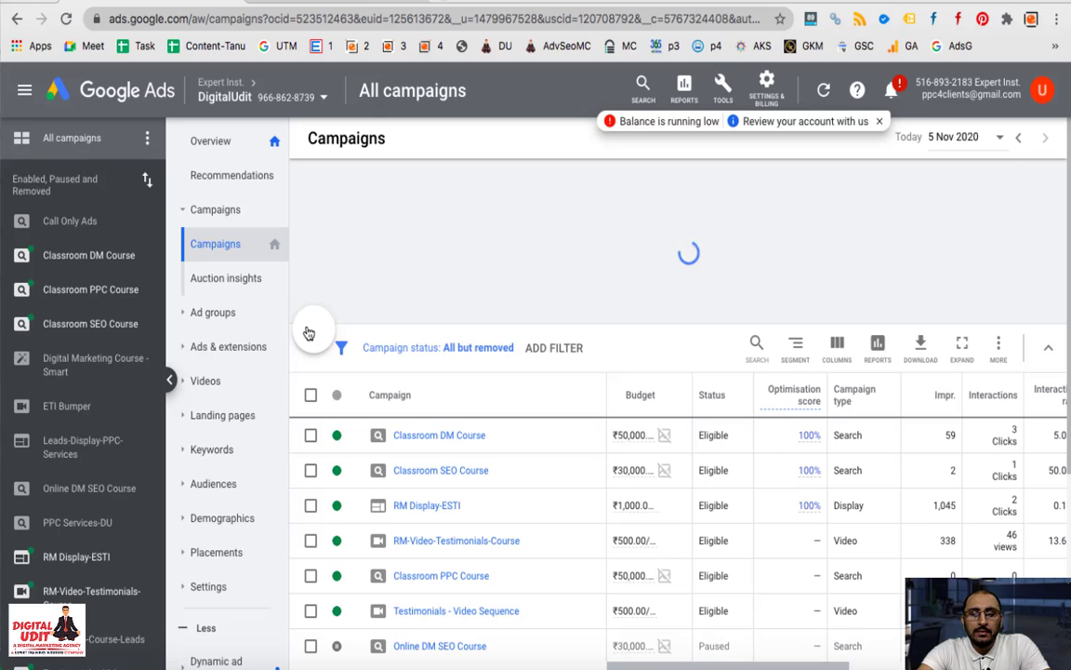
mouse_move(309, 333)
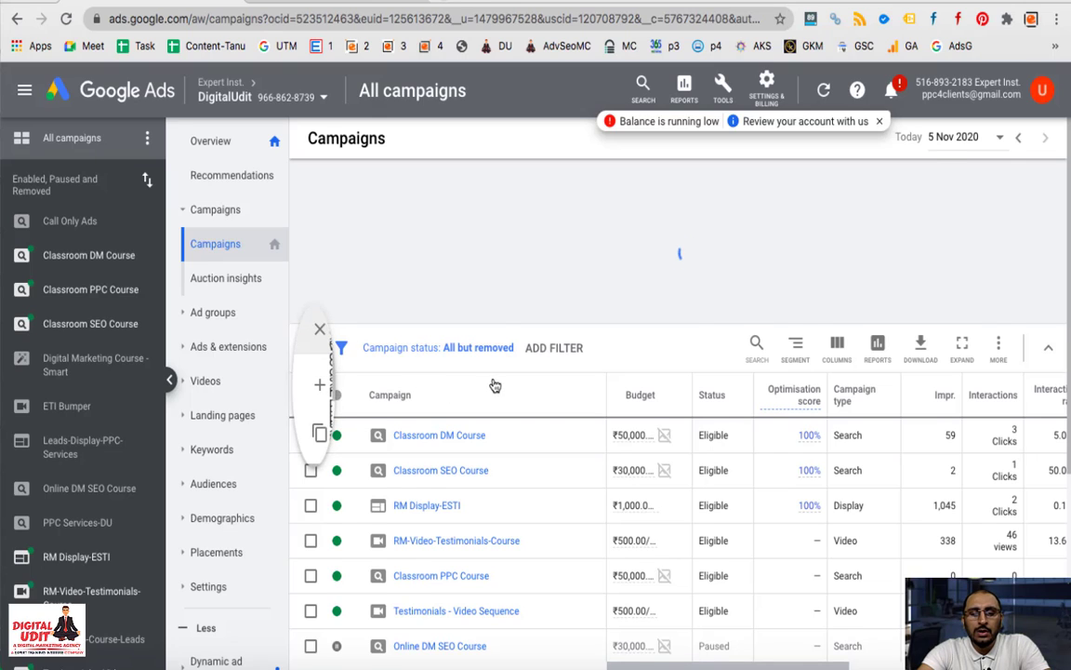
left_click(399, 430)
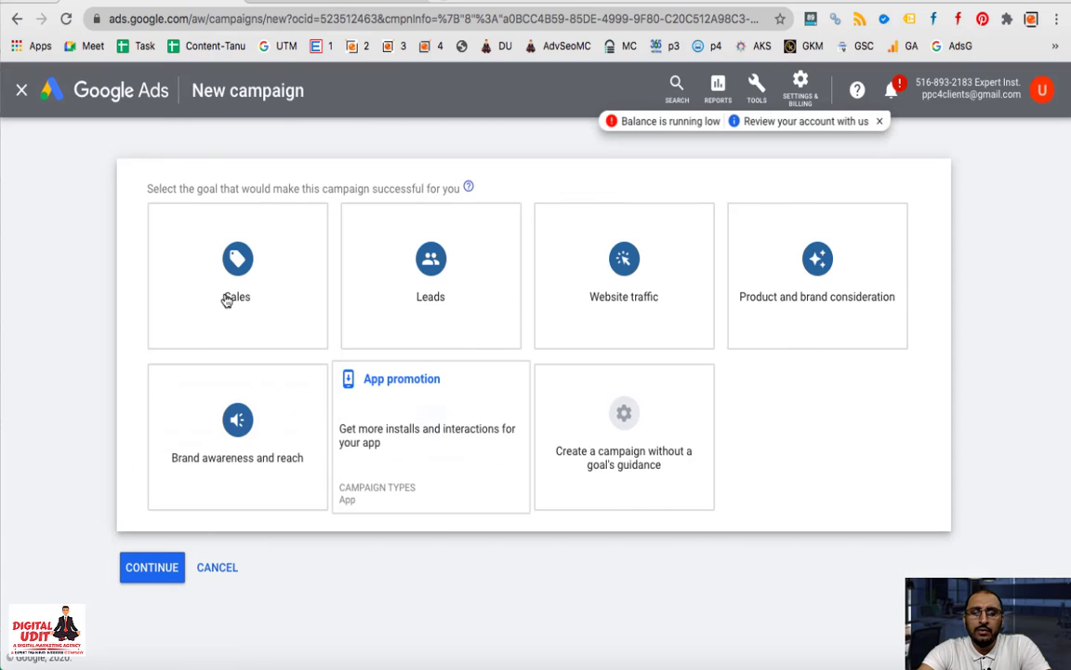
Set the new campaign up without a goal's guidance and choose Search as its campaign type
left_click(489, 337)
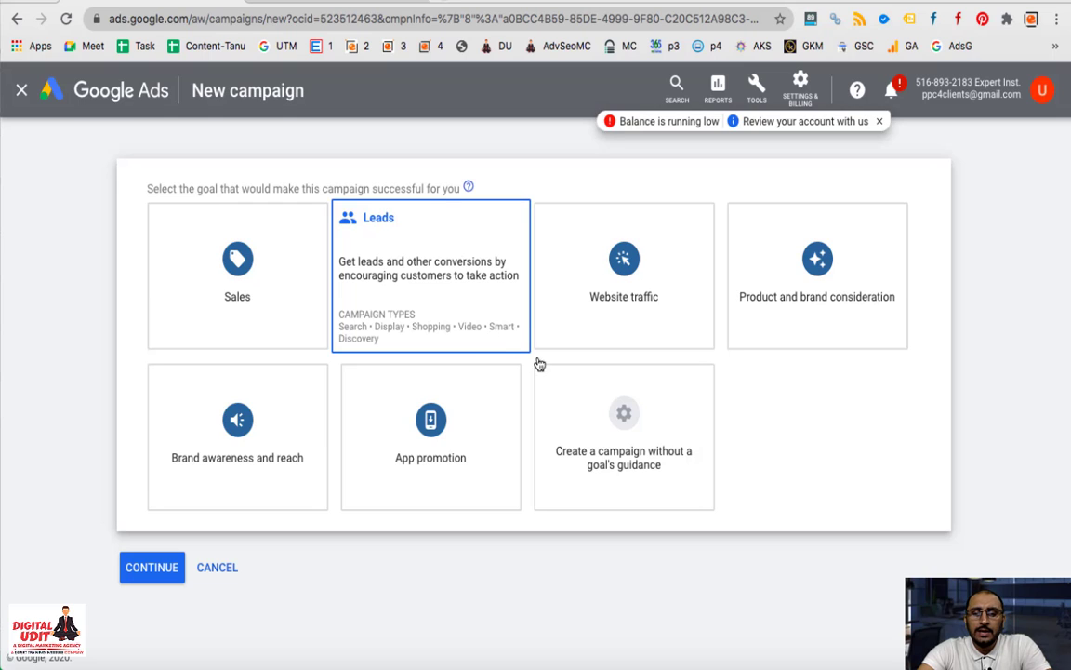
left_click(662, 416)
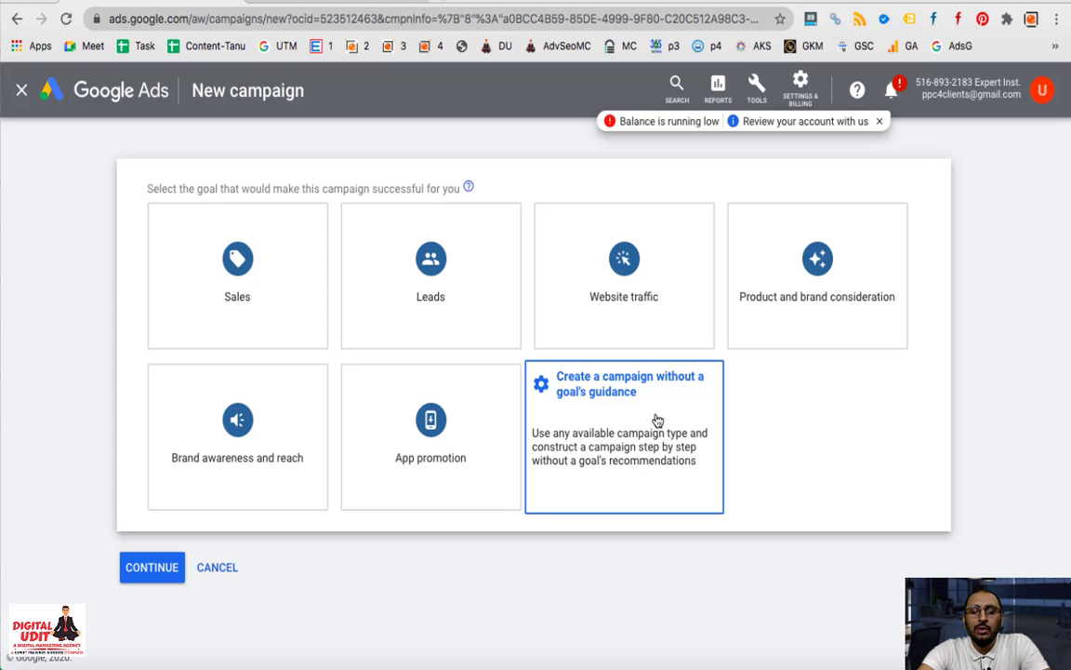
left_click(509, 338)
left_click(640, 442)
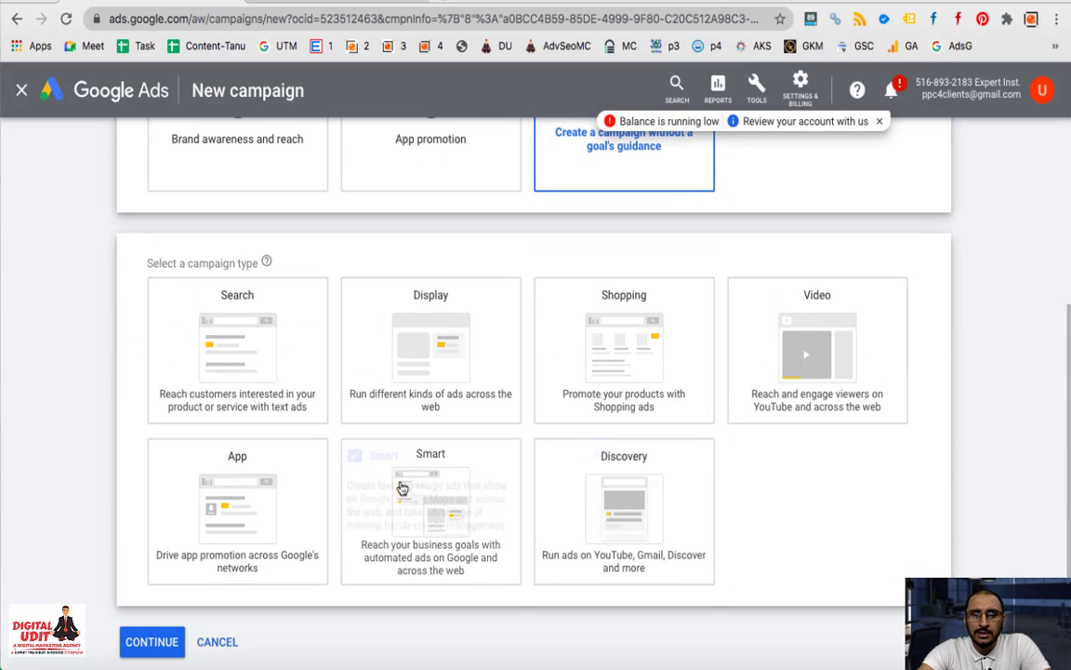
left_click(260, 375)
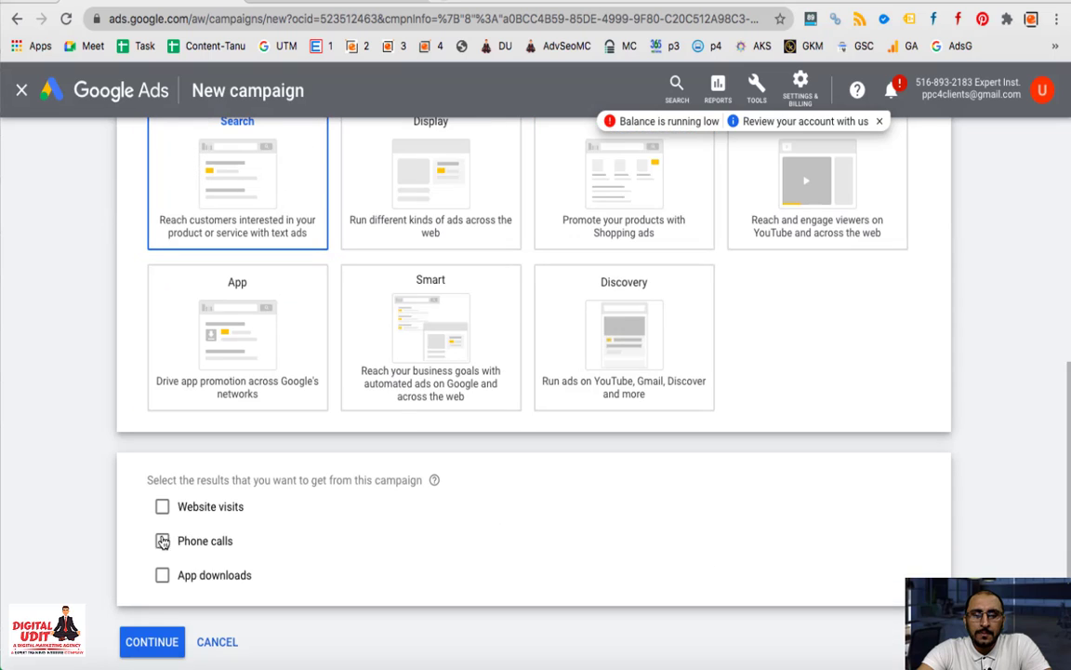
left_click(162, 508)
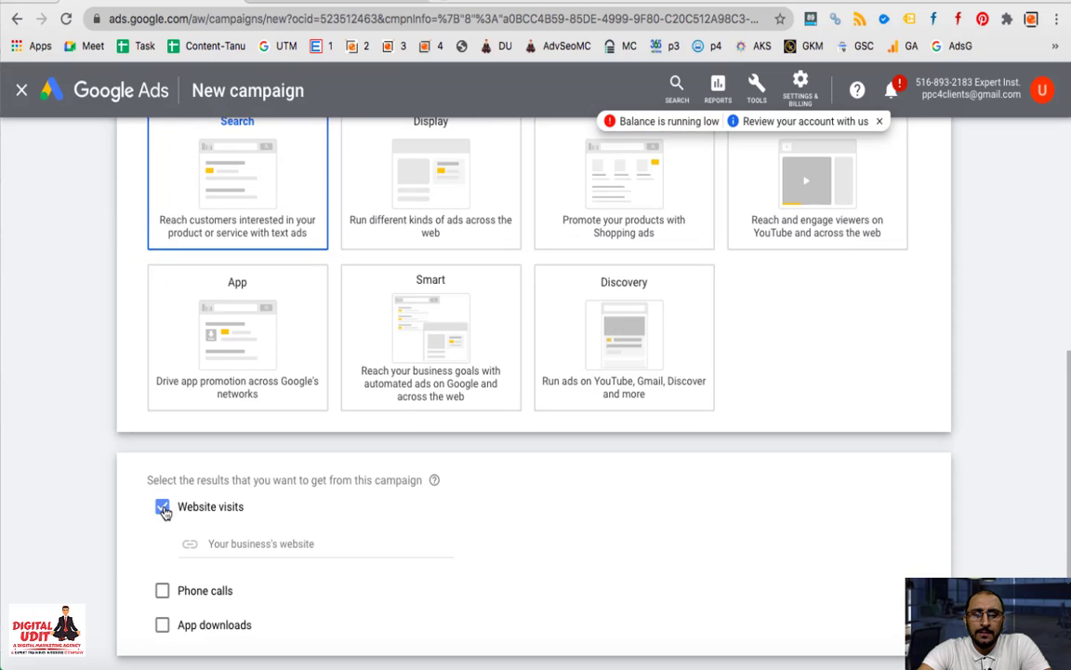
left_click(243, 543)
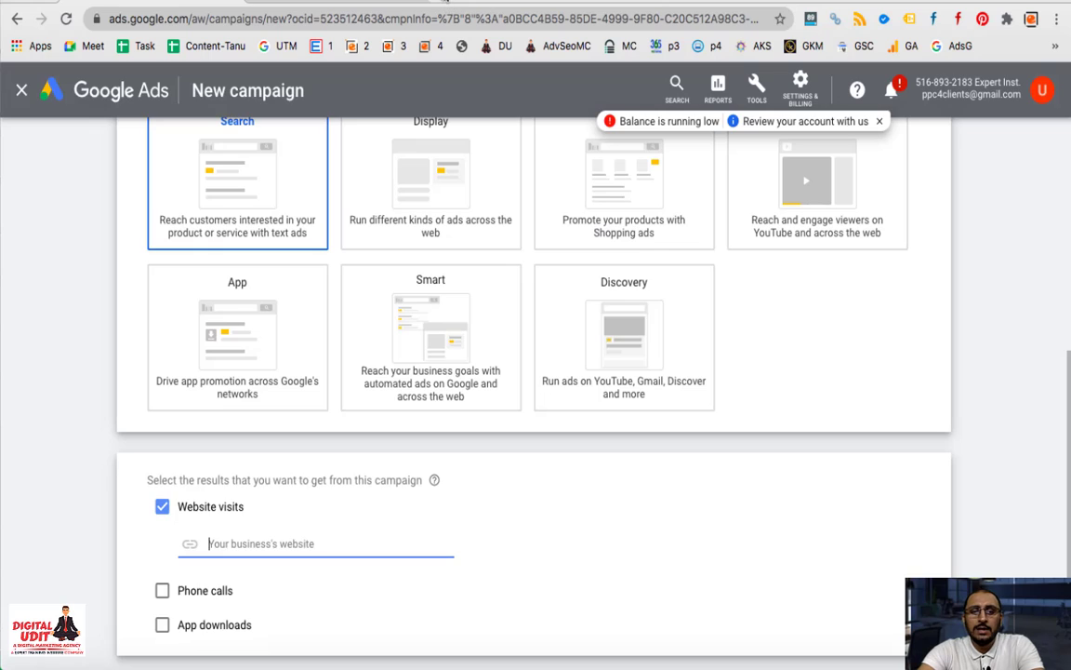
left_click(390, 11)
left_click(271, 3)
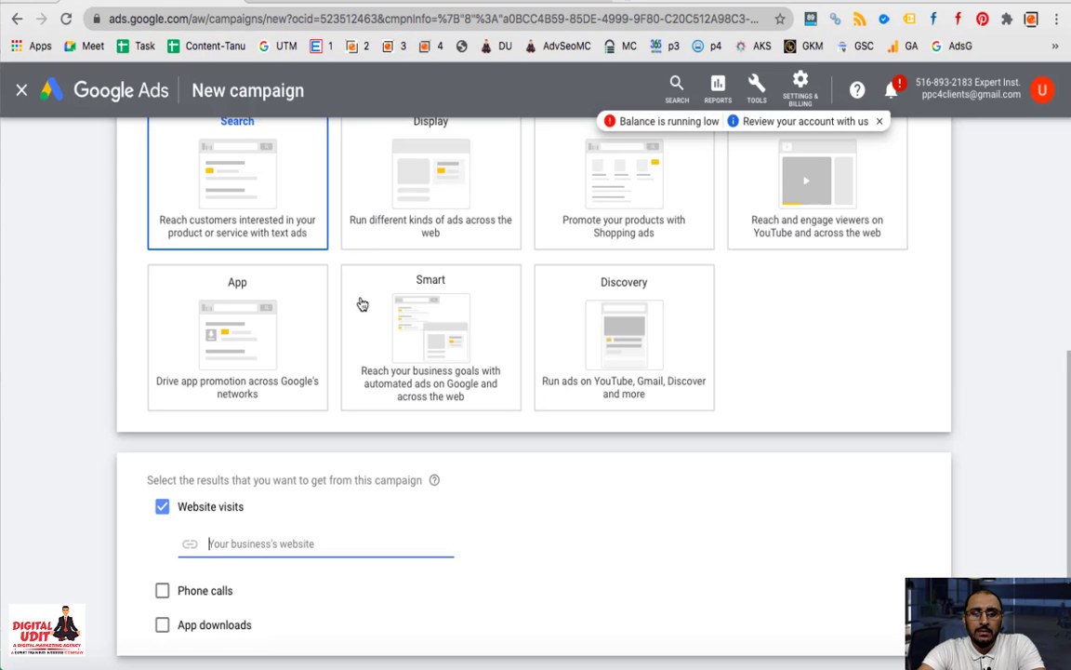
type("https://www.expert-seo-training-institute.in/")
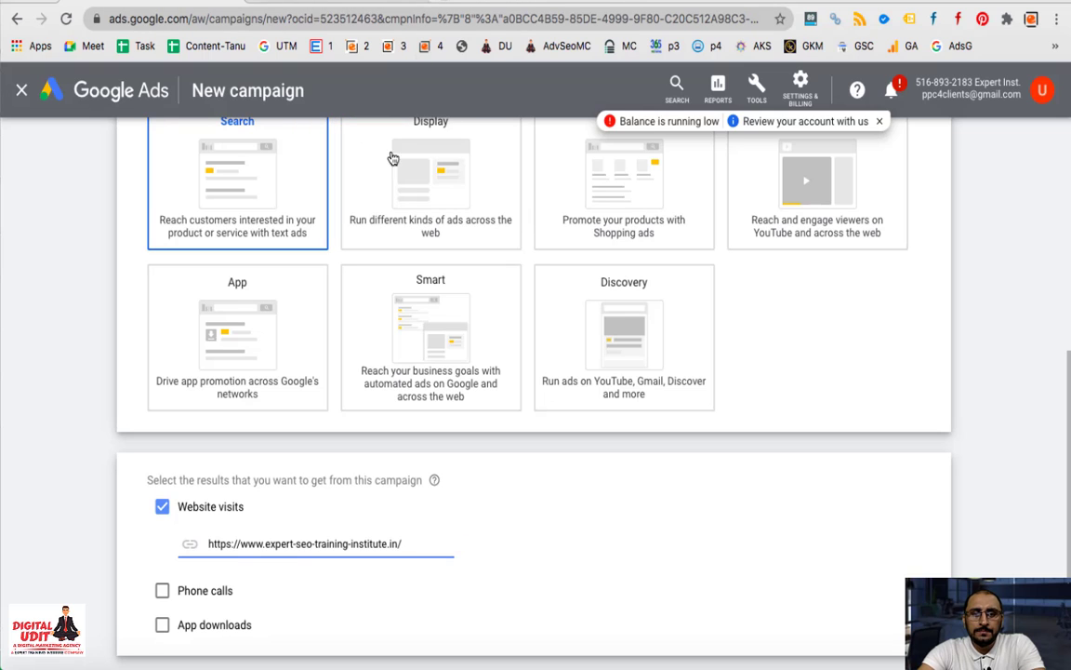
scroll(478, 561, "down", 2)
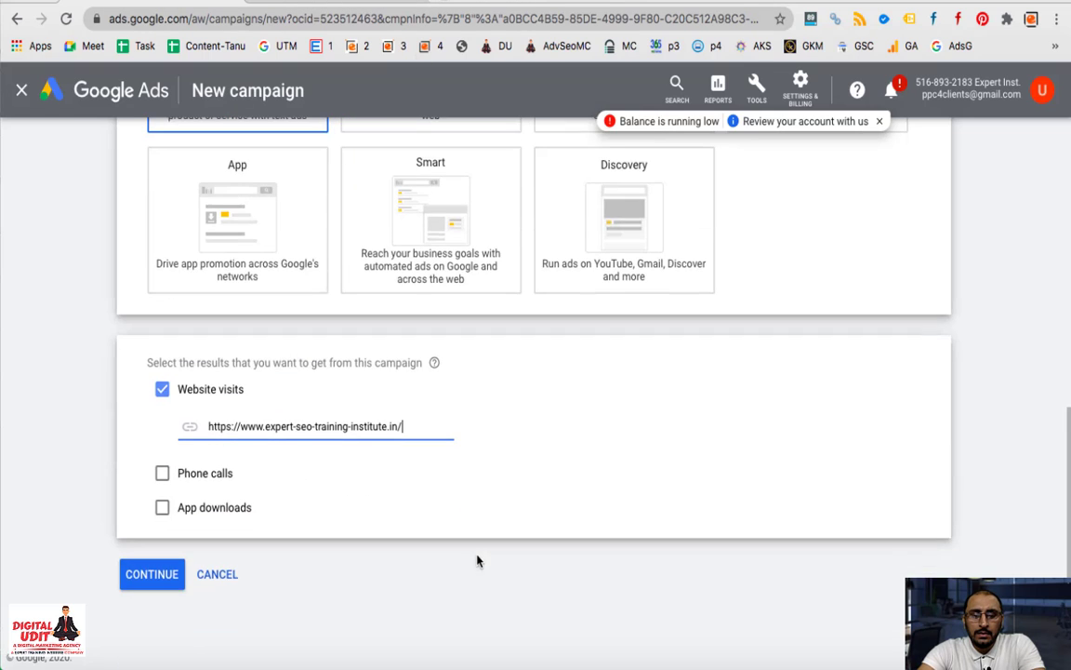
left_click(167, 578)
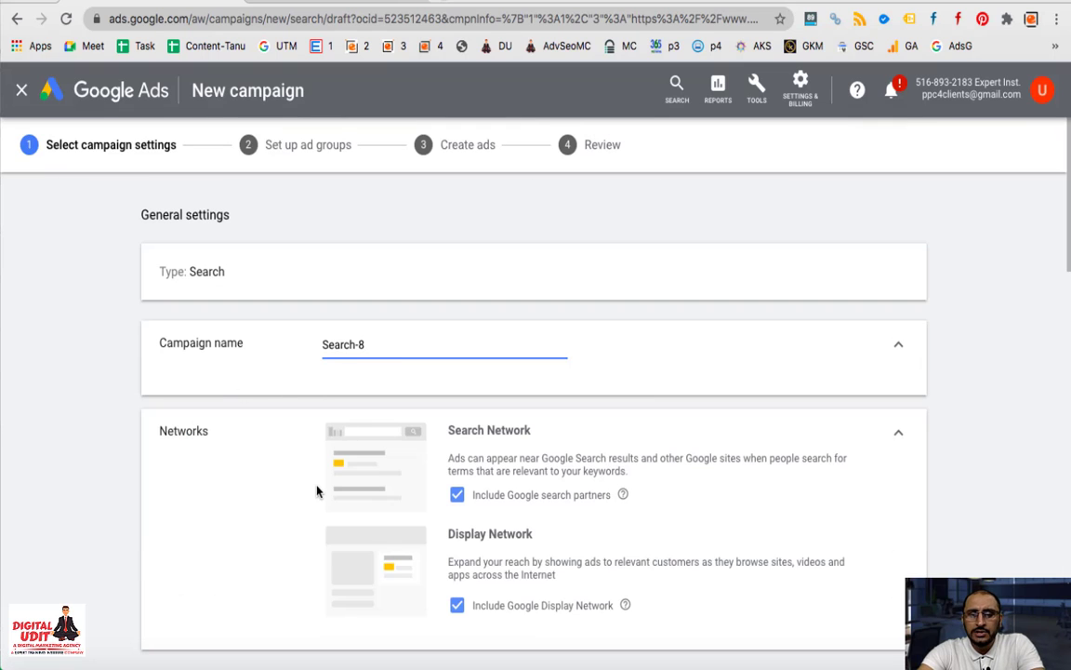
Select the campaign's bid strategy directly instead of by focus, and choose Target ROAS
scroll(317, 491, "down", 2)
scroll(318, 492, "down", 3)
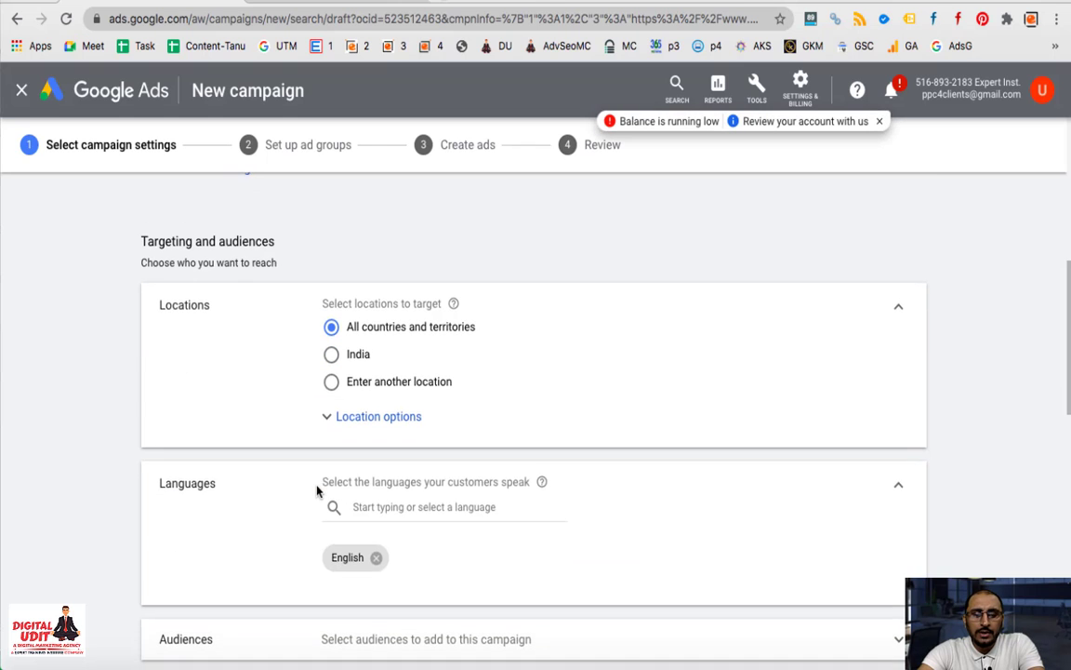
scroll(316, 491, "down", 4)
scroll(316, 491, "down", 3)
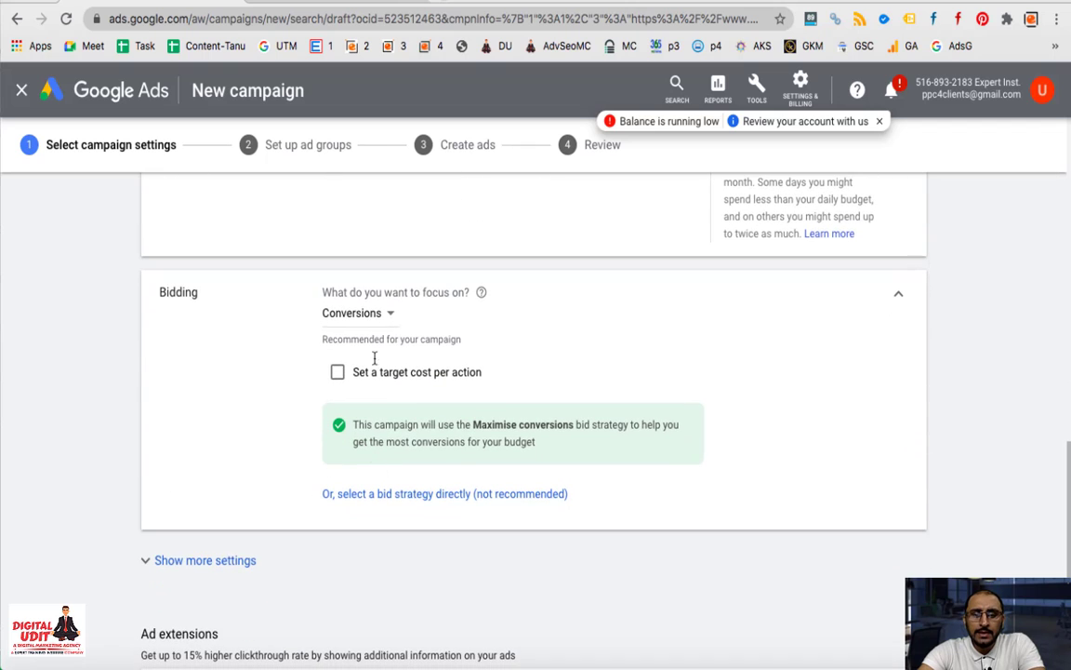
left_click(390, 314)
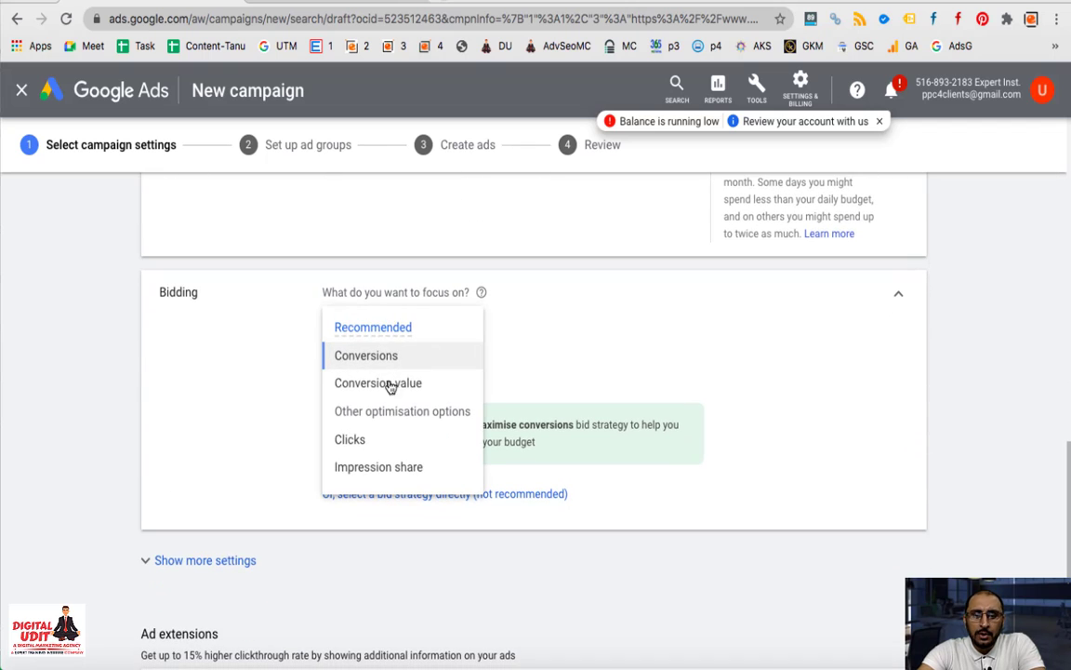
left_click(244, 432)
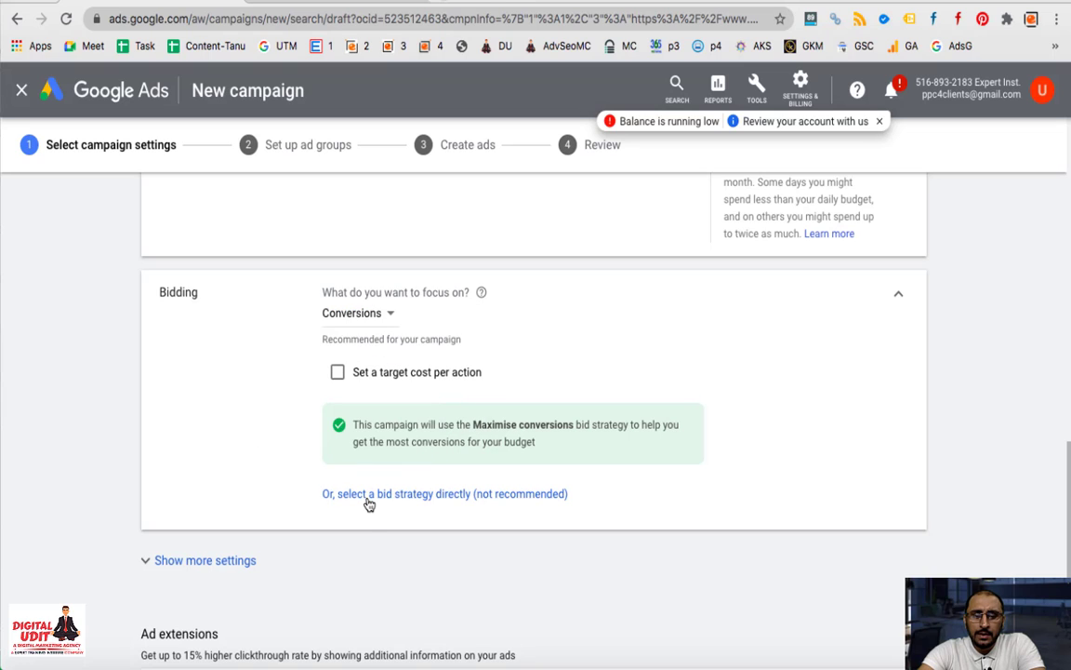
left_click(368, 497)
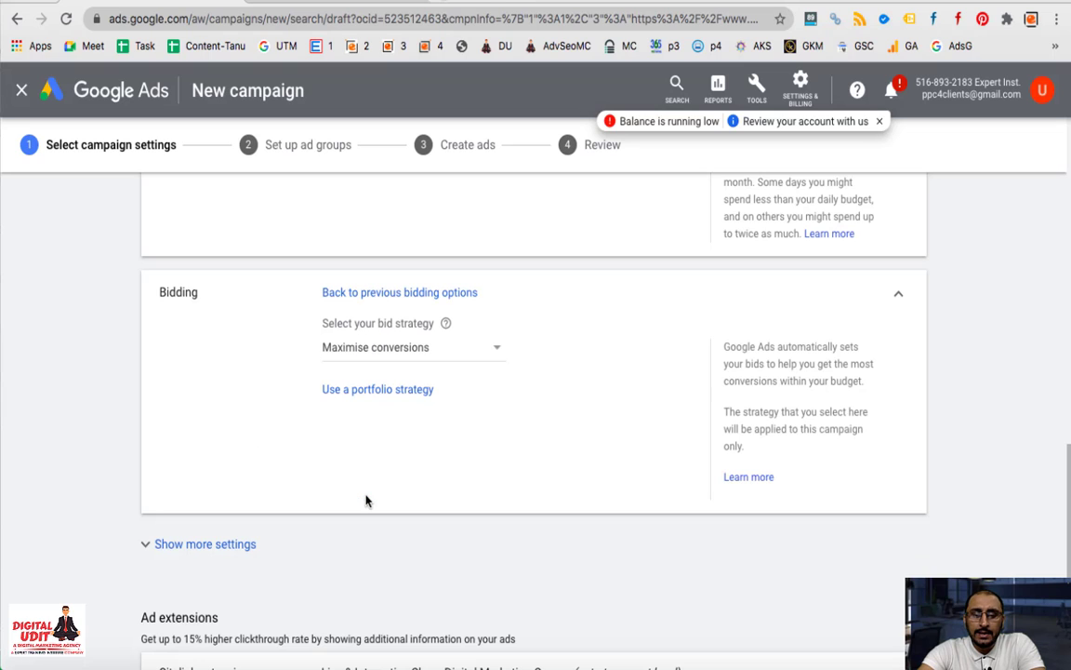
left_click(387, 350)
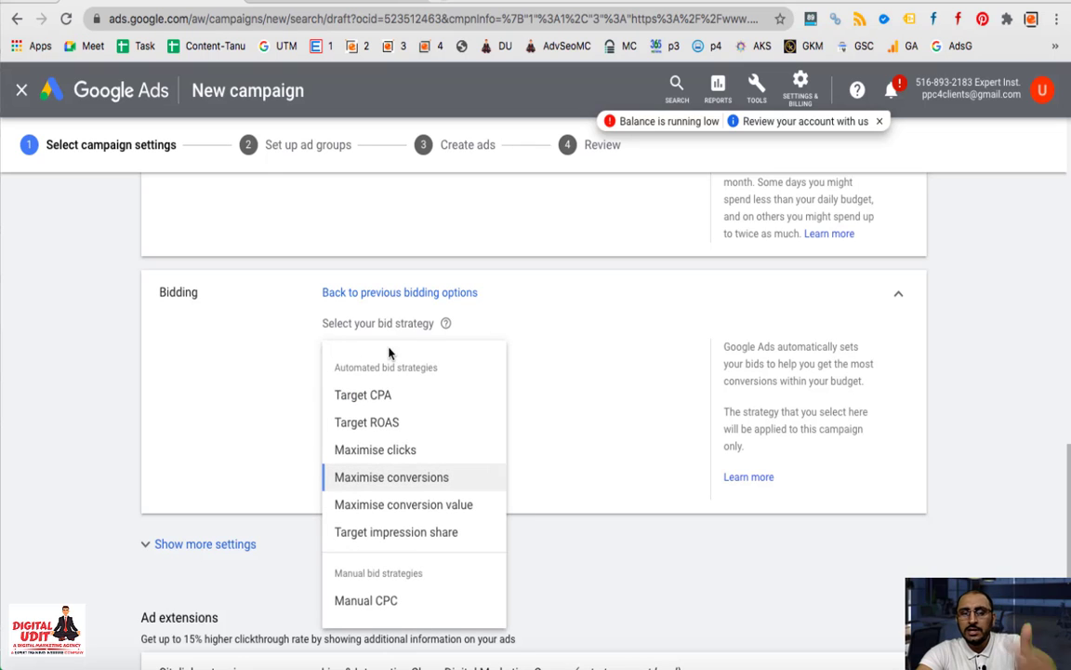
left_click(395, 424)
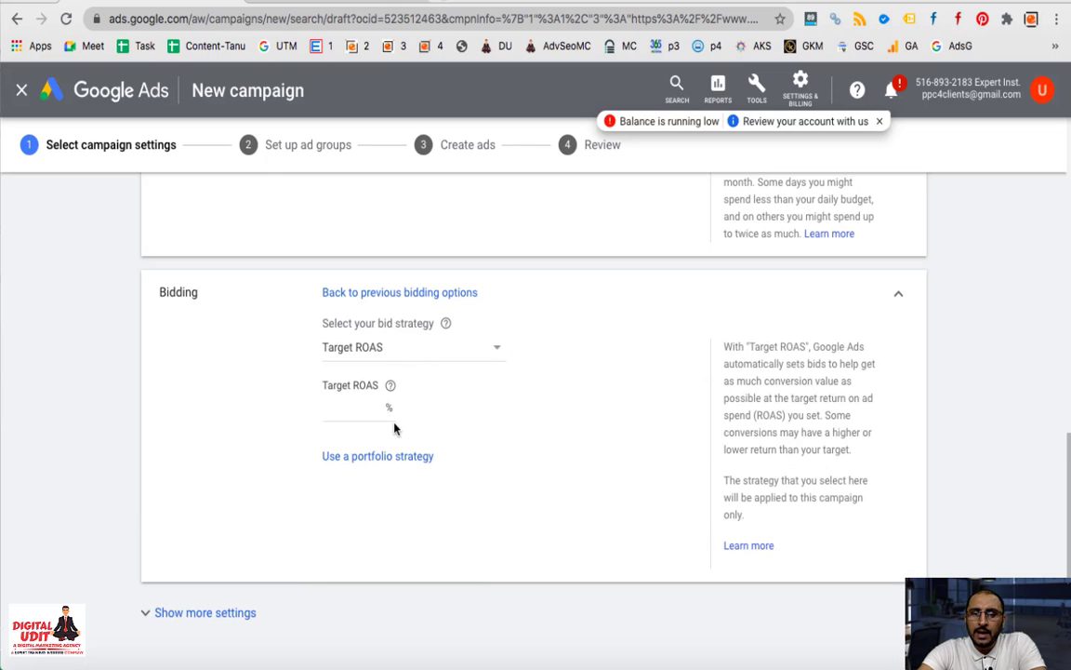
Set the standard bid strategy's Target ROAS to 100%
left_click(353, 406)
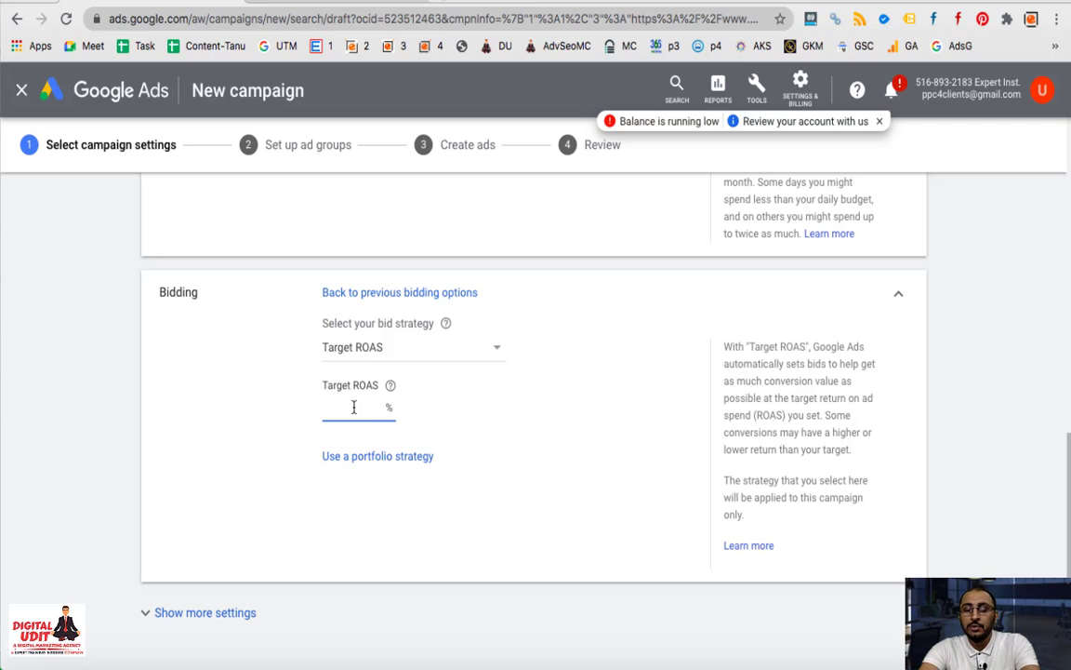
type("100")
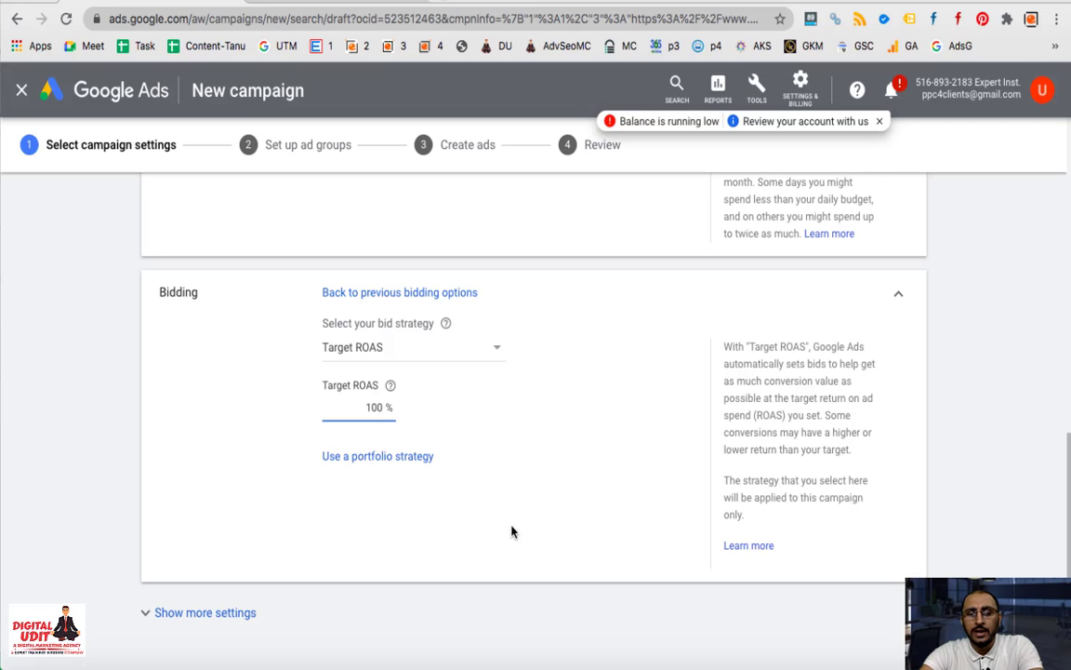
left_click(552, 507)
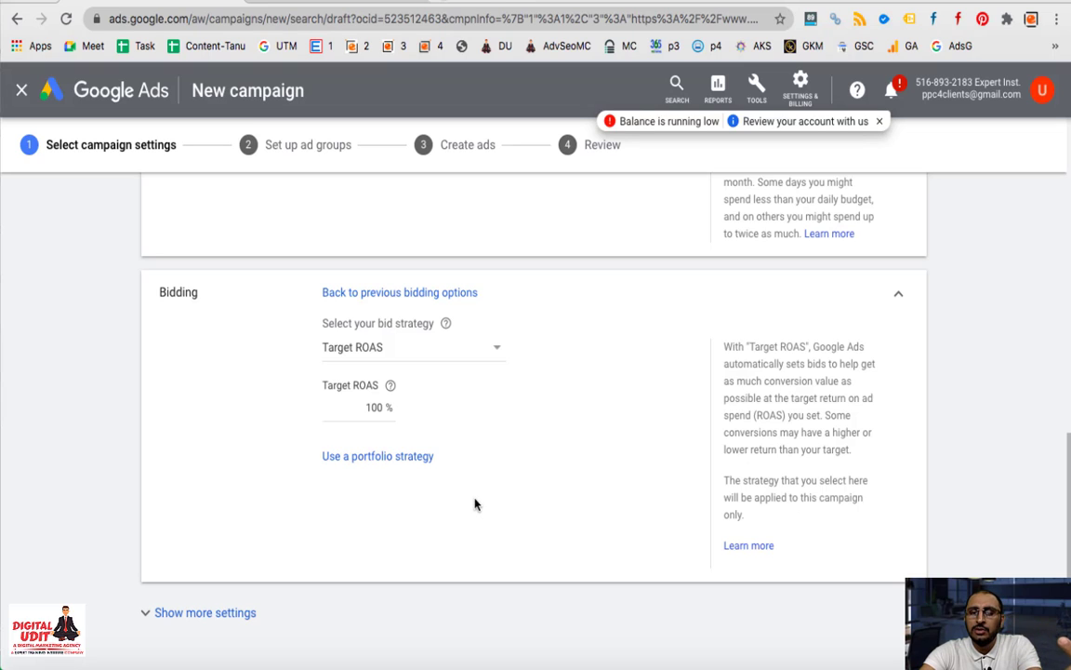
Switch the Target ROAS bidding to a portfolio strategy, checking the existing portfolio strategies and returning to the option for creating a new one
left_click(370, 457)
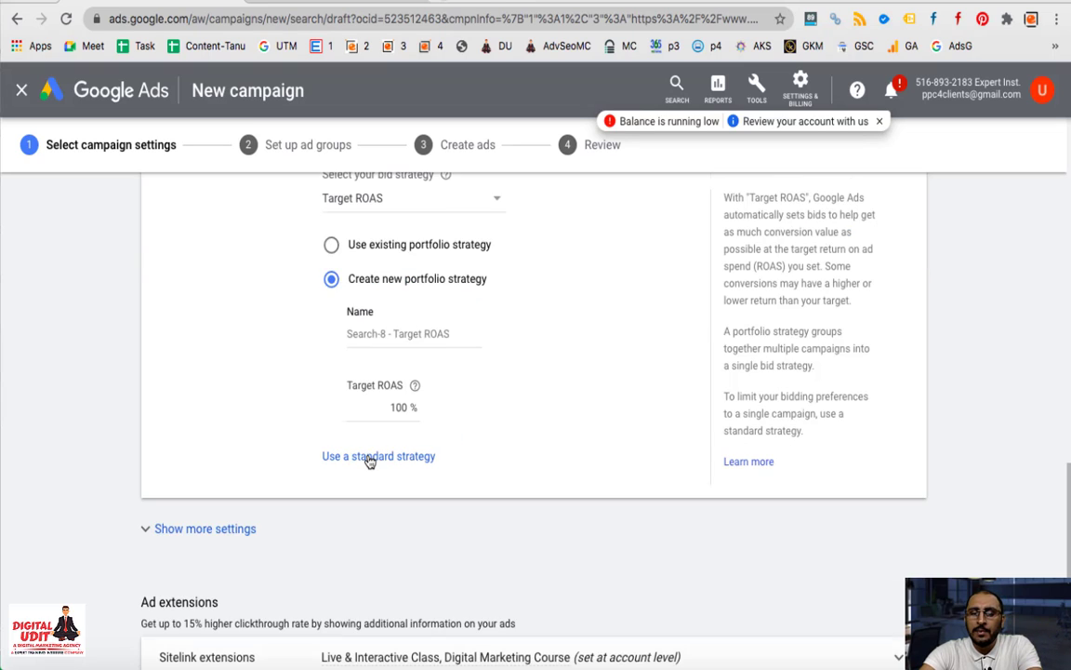
left_click(381, 247)
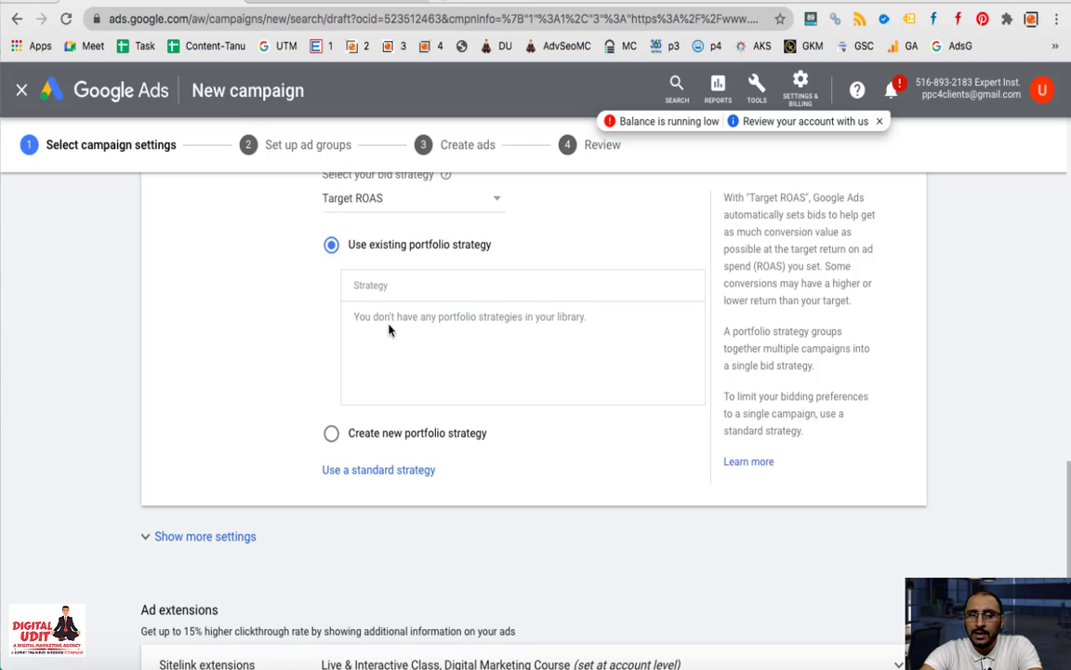
scroll(411, 376, "up", 3)
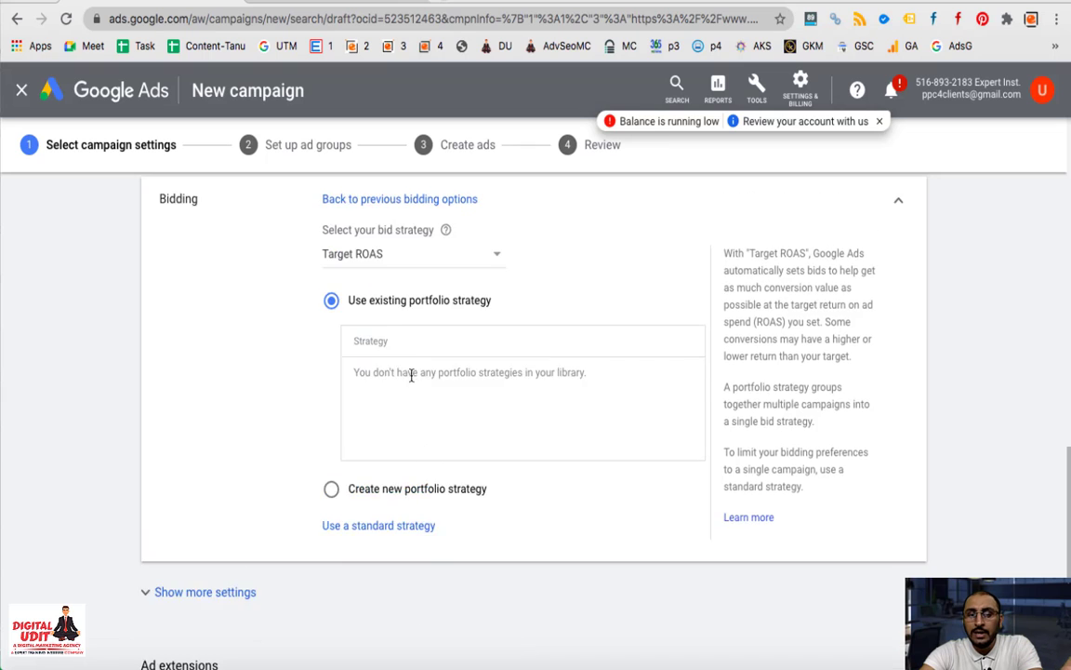
scroll(280, 430, "down", 2)
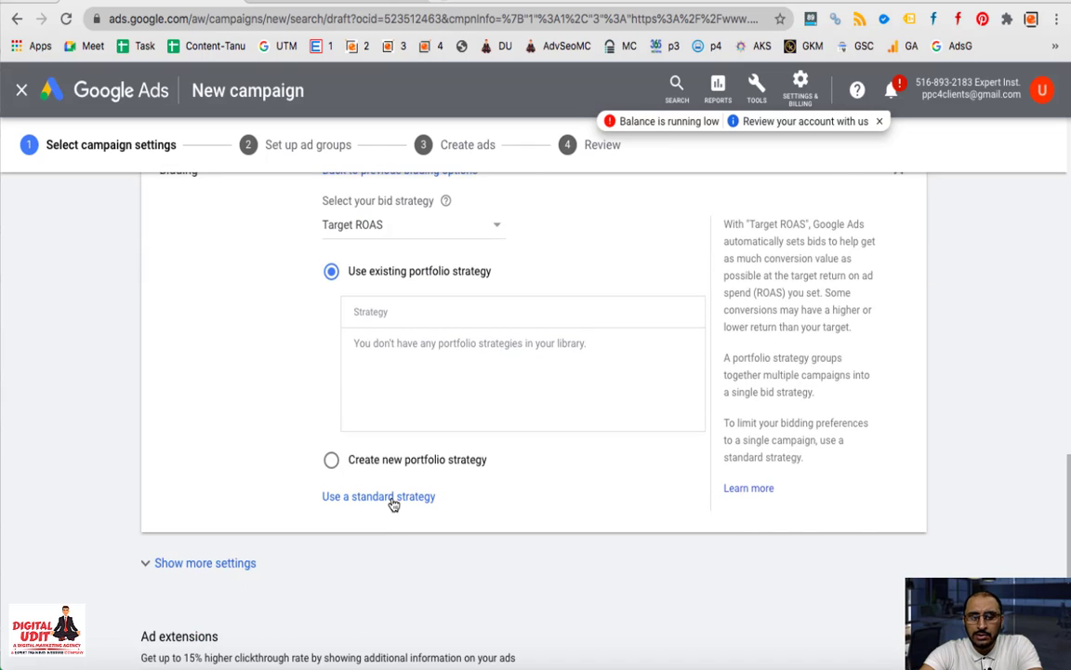
left_click(393, 502)
left_click(393, 502)
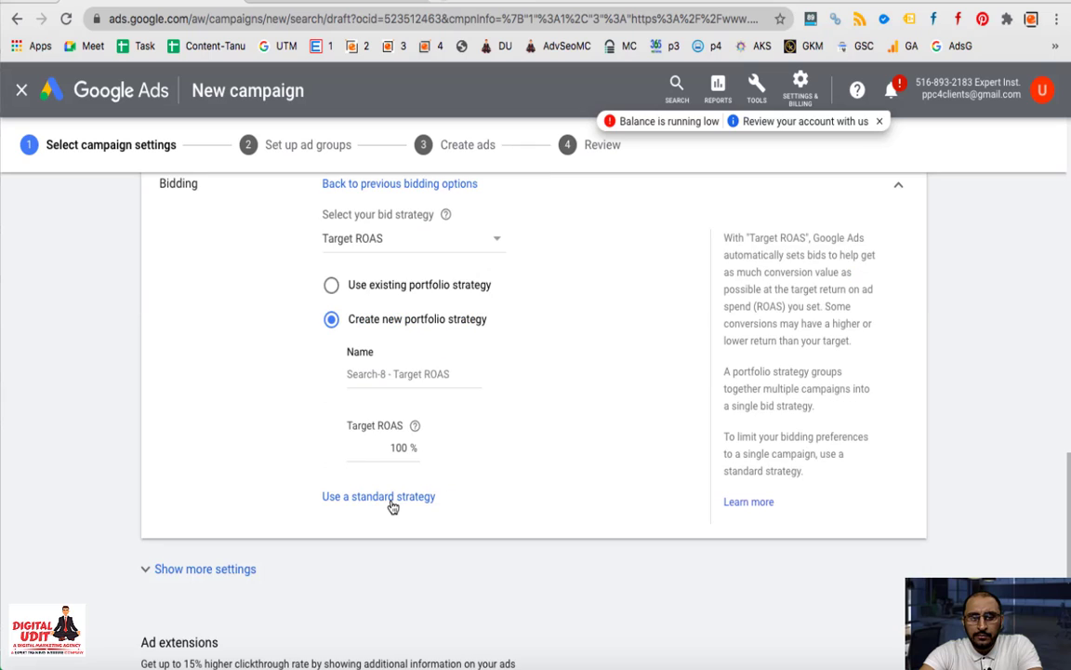
Clear the Target ROAS percentage and review the existing portfolio strategies, keeping Target ROAS as the bid strategy
double_click(401, 449)
key("BackSpace")
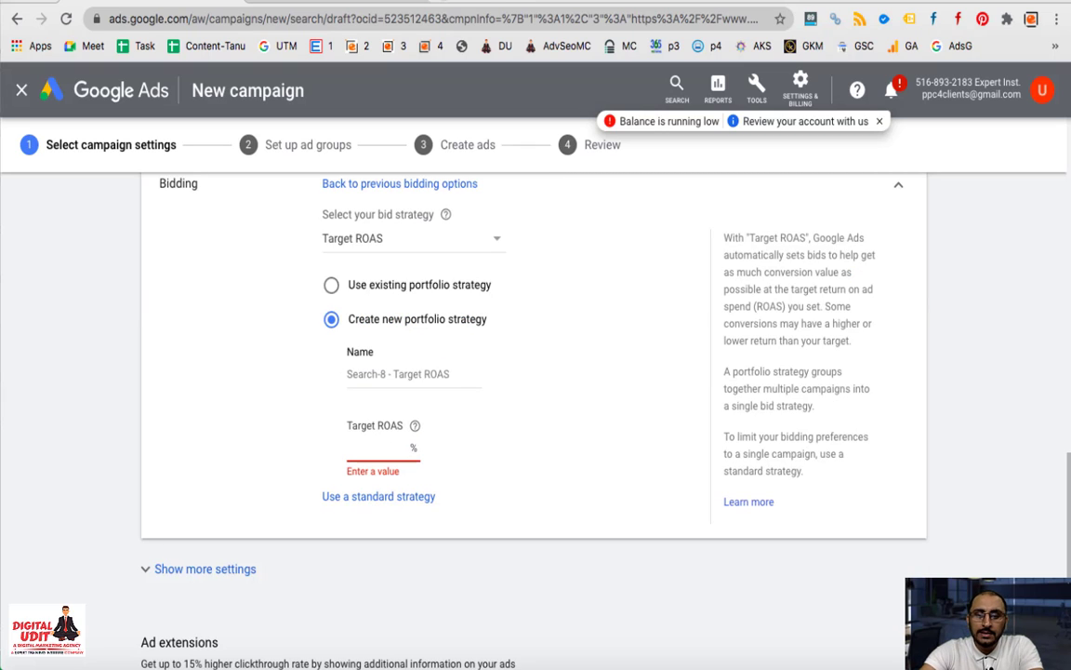
left_click(332, 287)
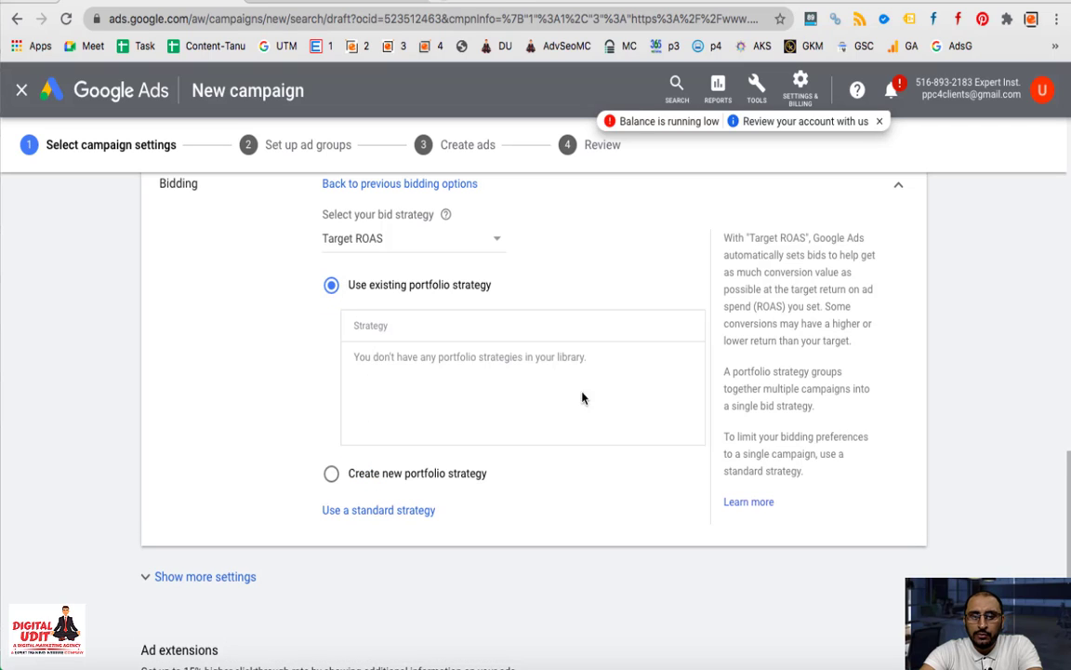
scroll(572, 496, "down", 2)
scroll(572, 494, "up", 3)
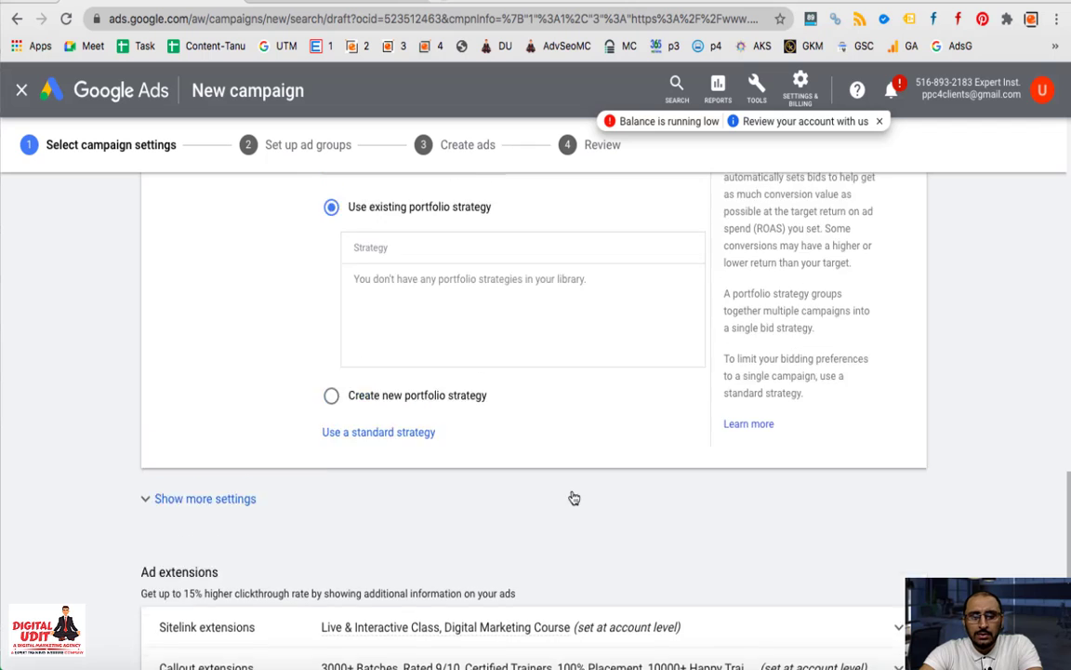
scroll(573, 496, "up", 1)
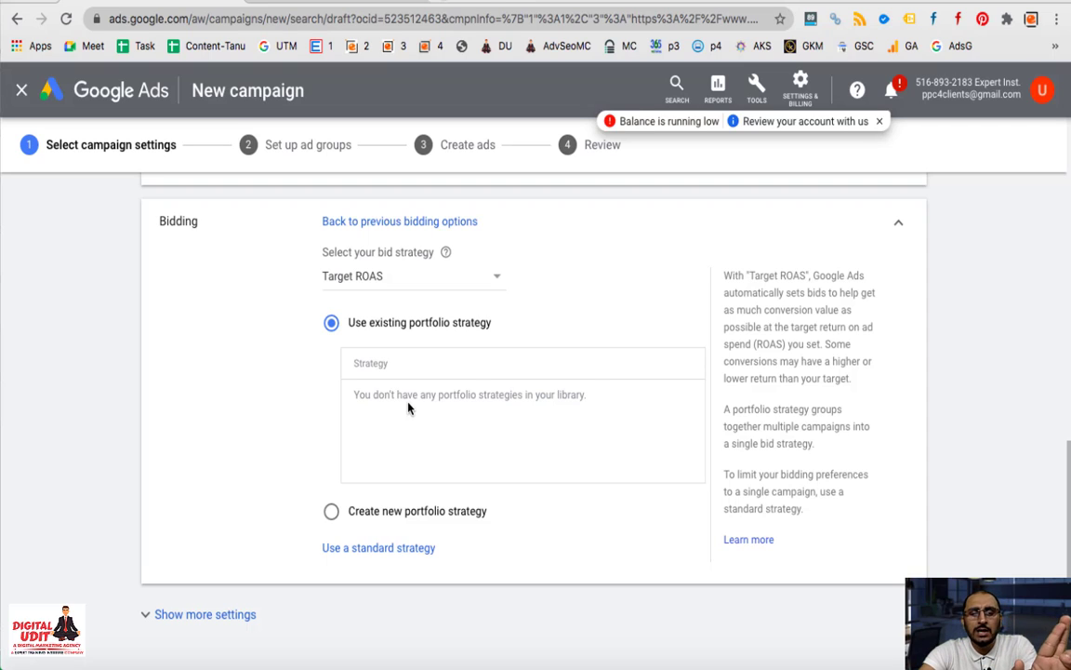
left_click(420, 281)
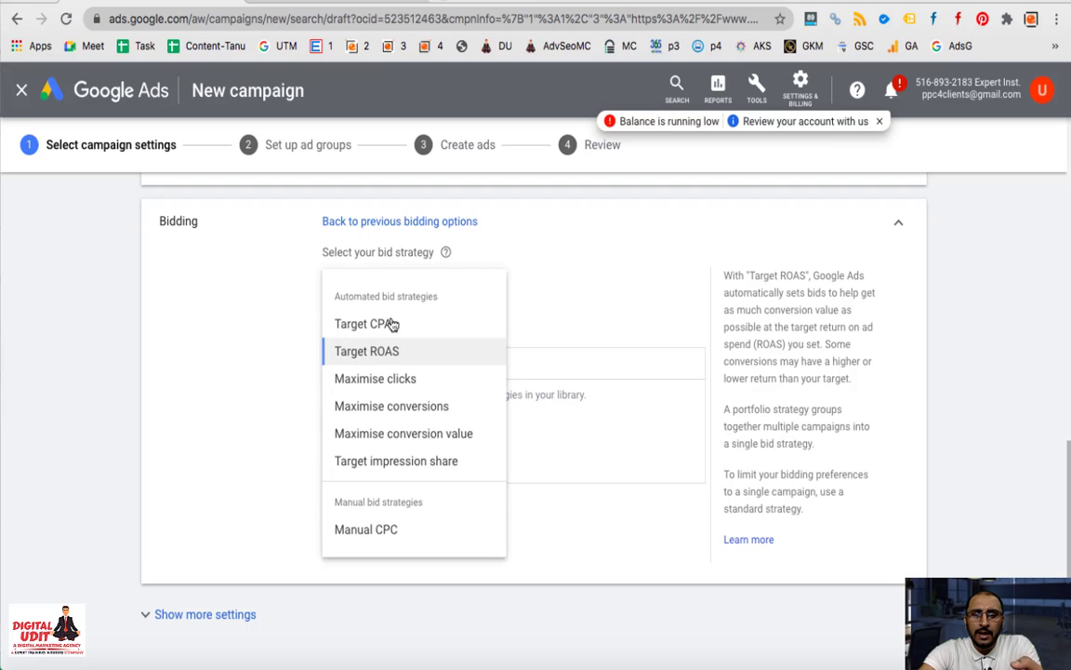
left_click(389, 359)
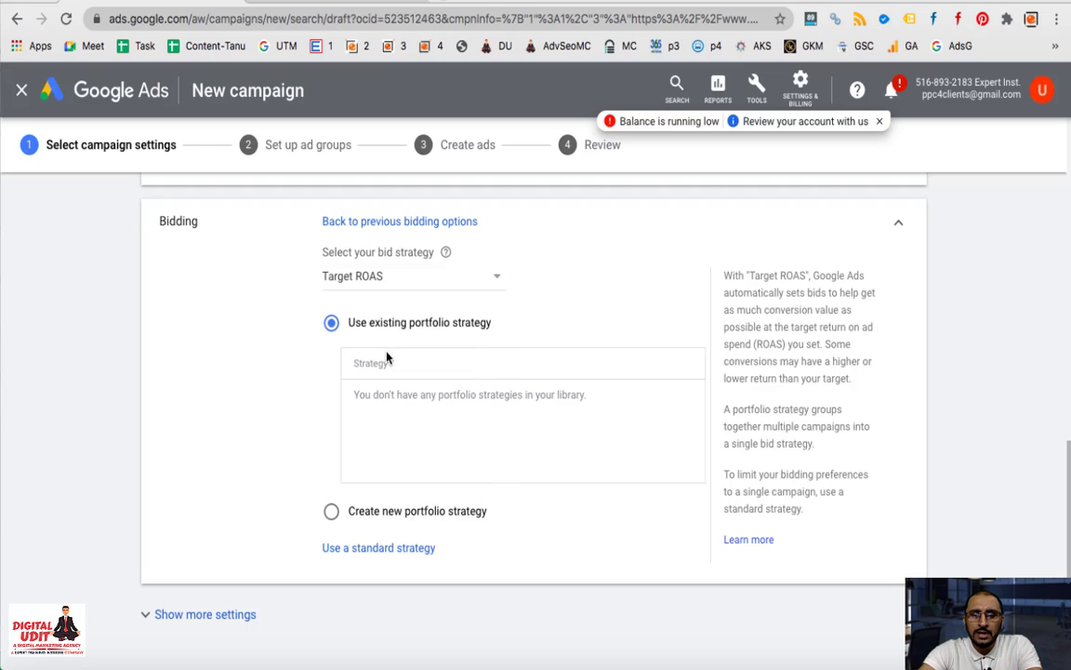
Create a new portfolio strategy named T ROAS with a Target ROAS of 100%
left_click(332, 517)
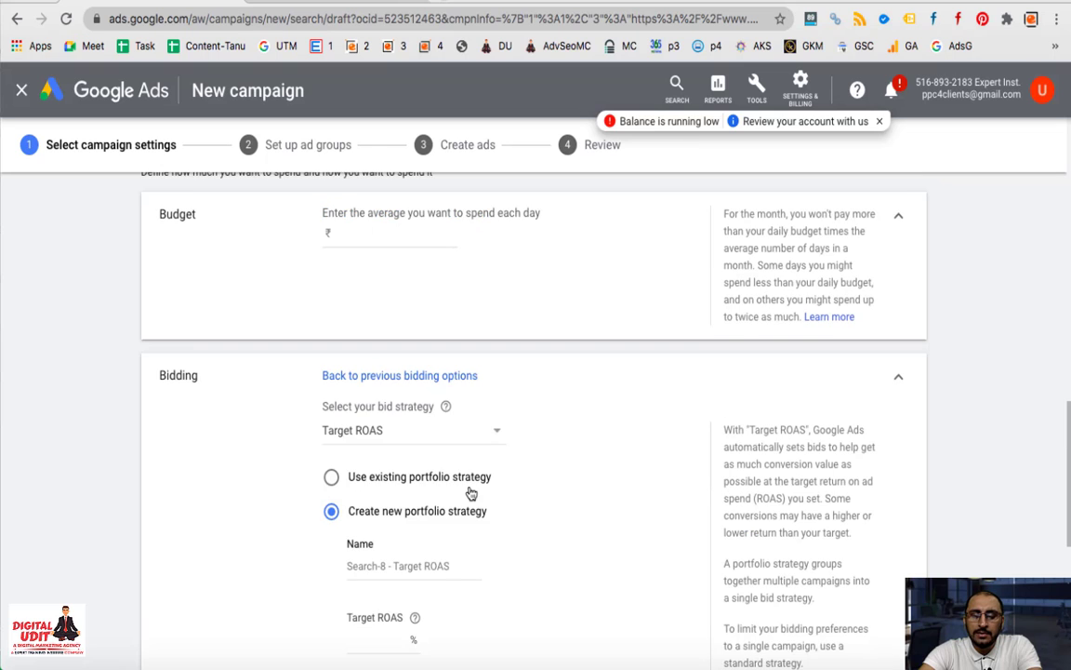
scroll(470, 490, "down", 2)
scroll(470, 490, "down", 1)
left_click(418, 406)
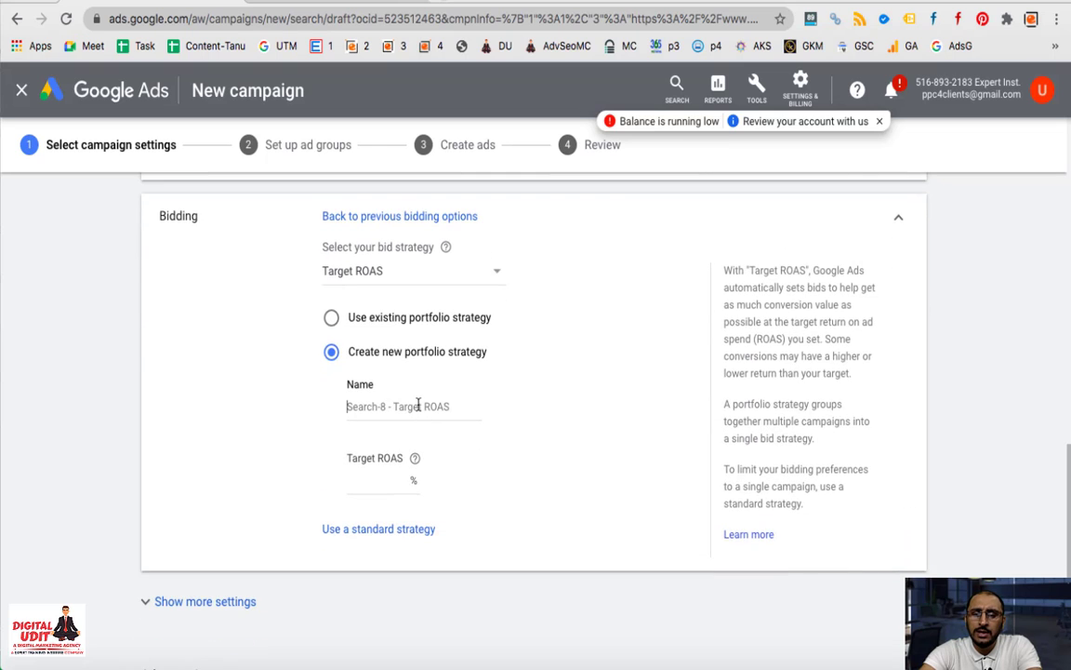
type("T")
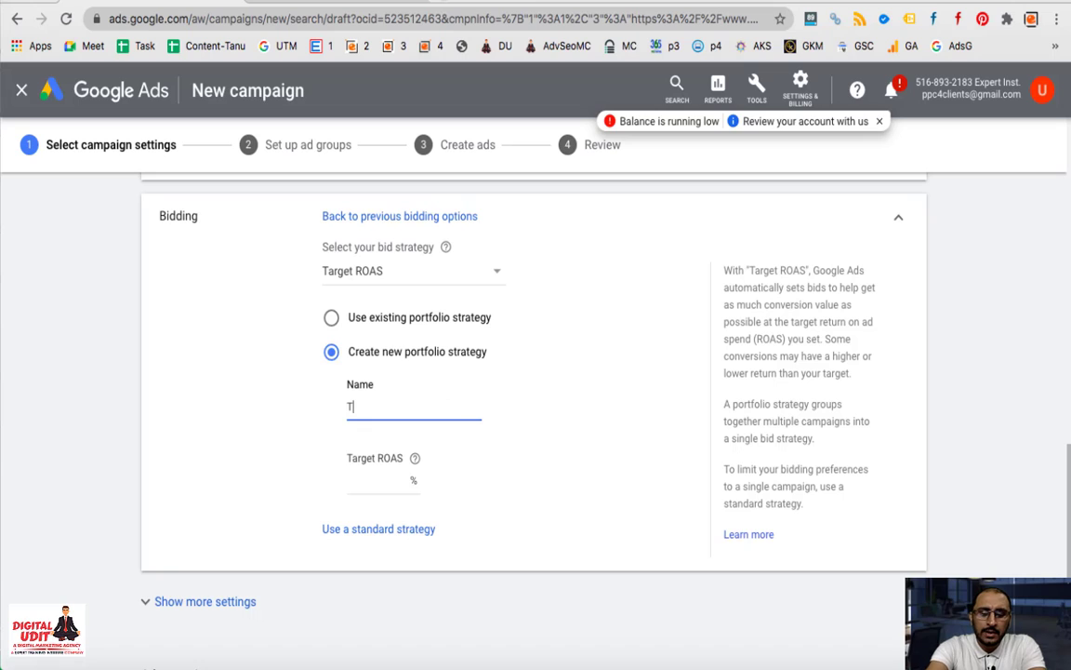
type(" ROAS")
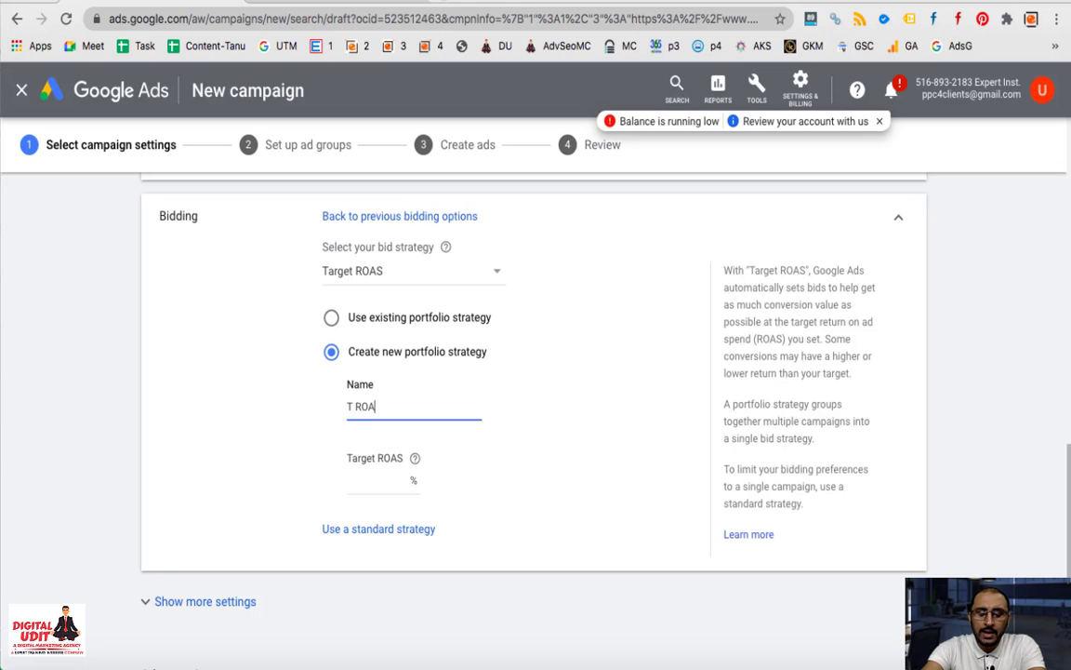
left_click(377, 491)
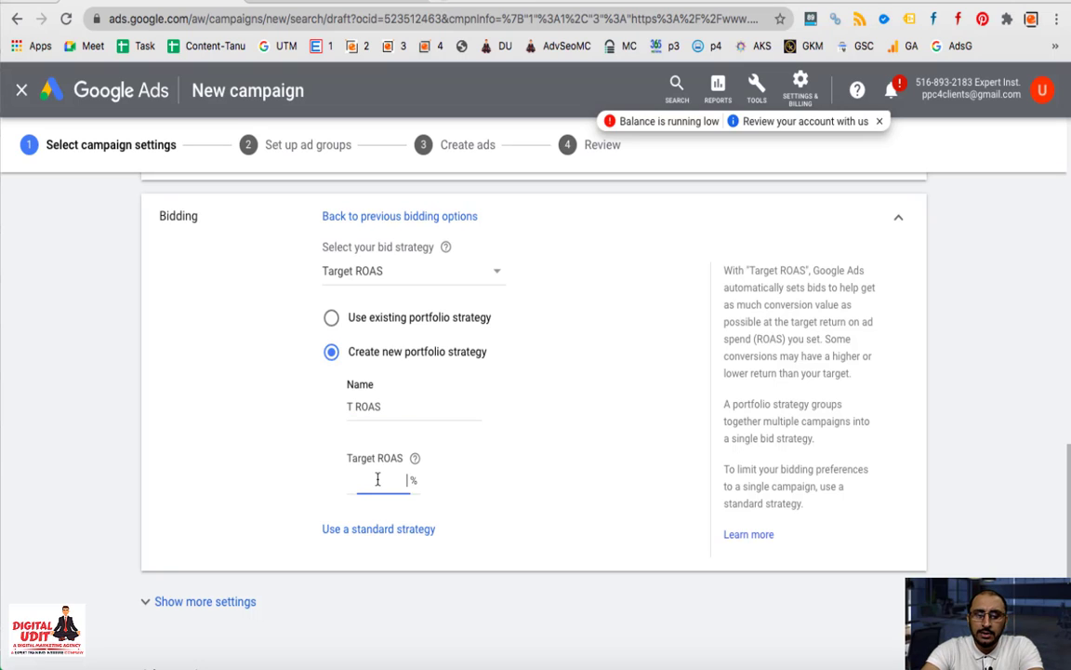
type("100")
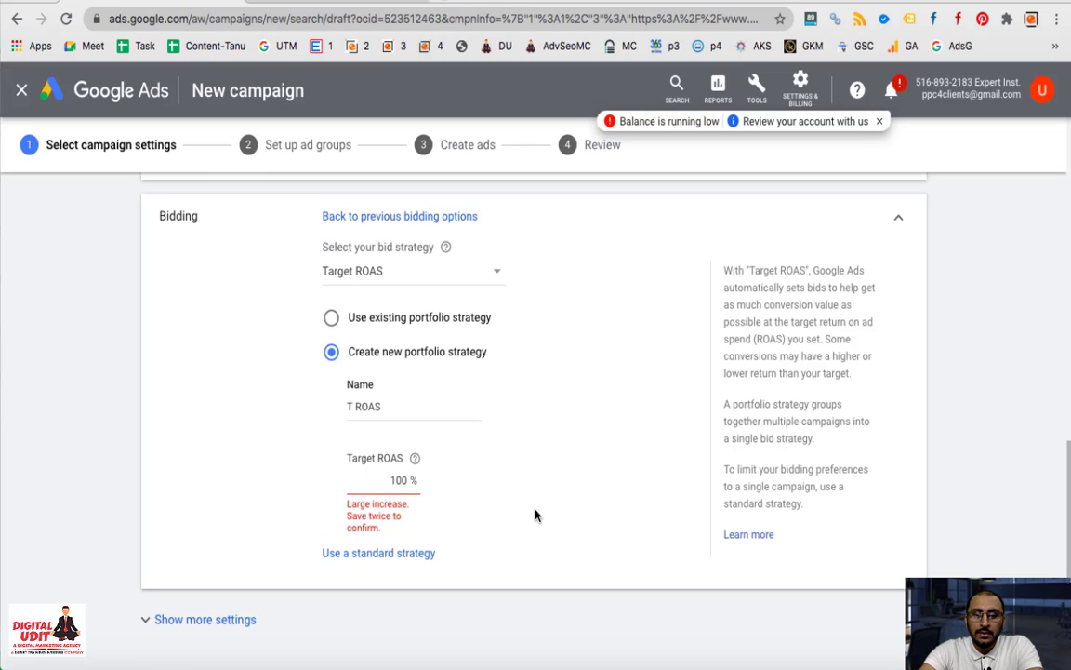
scroll(535, 511, "down", 1)
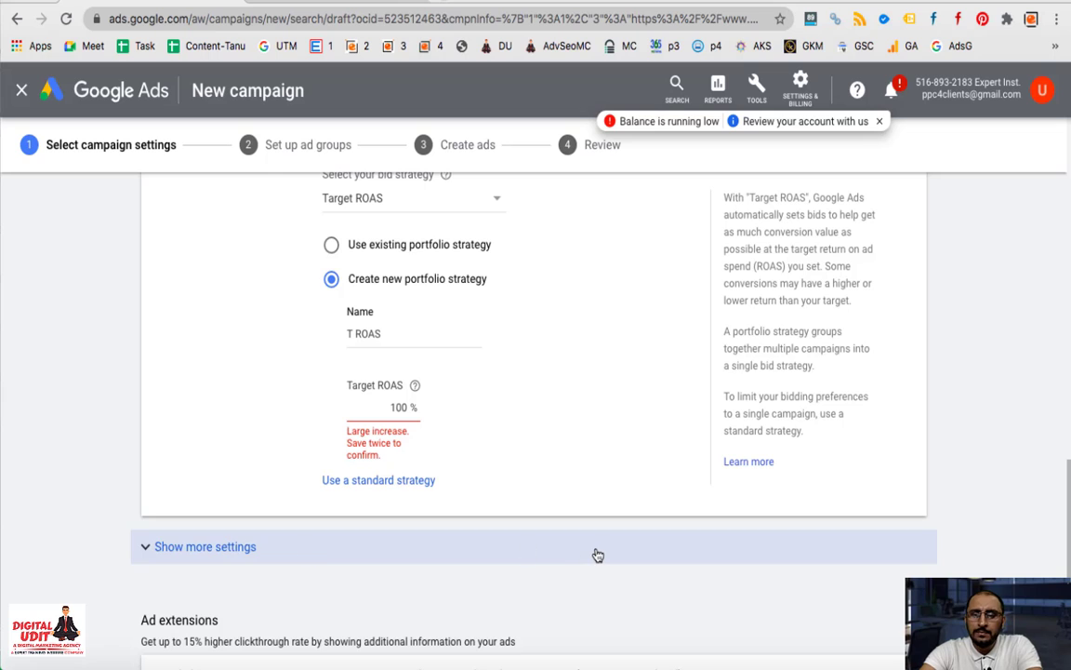
scroll(598, 555, "down", 1)
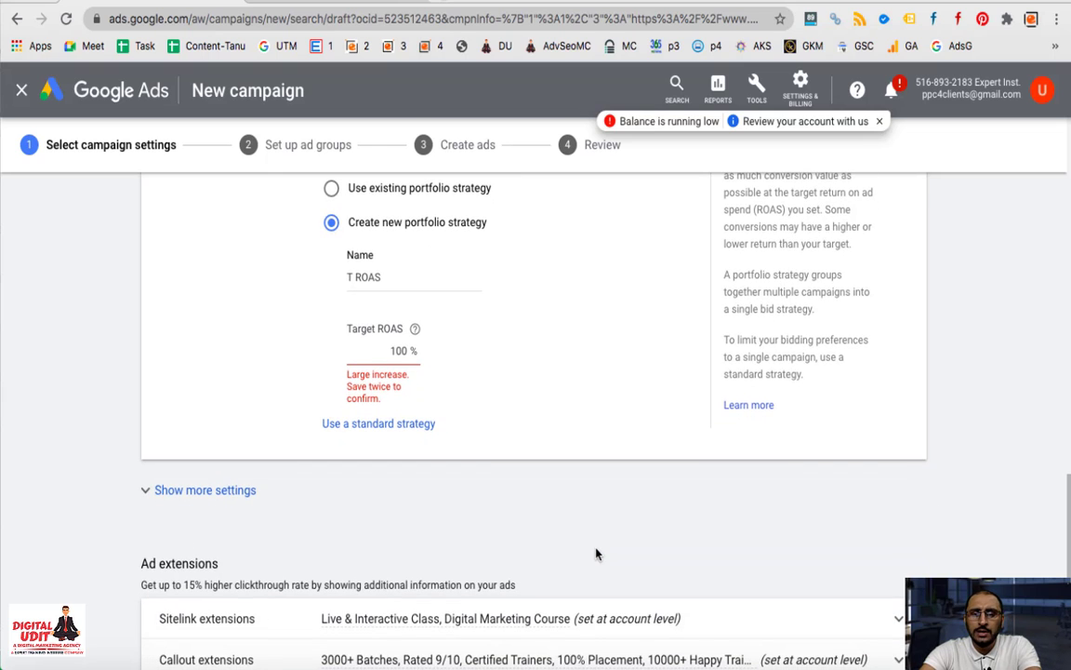